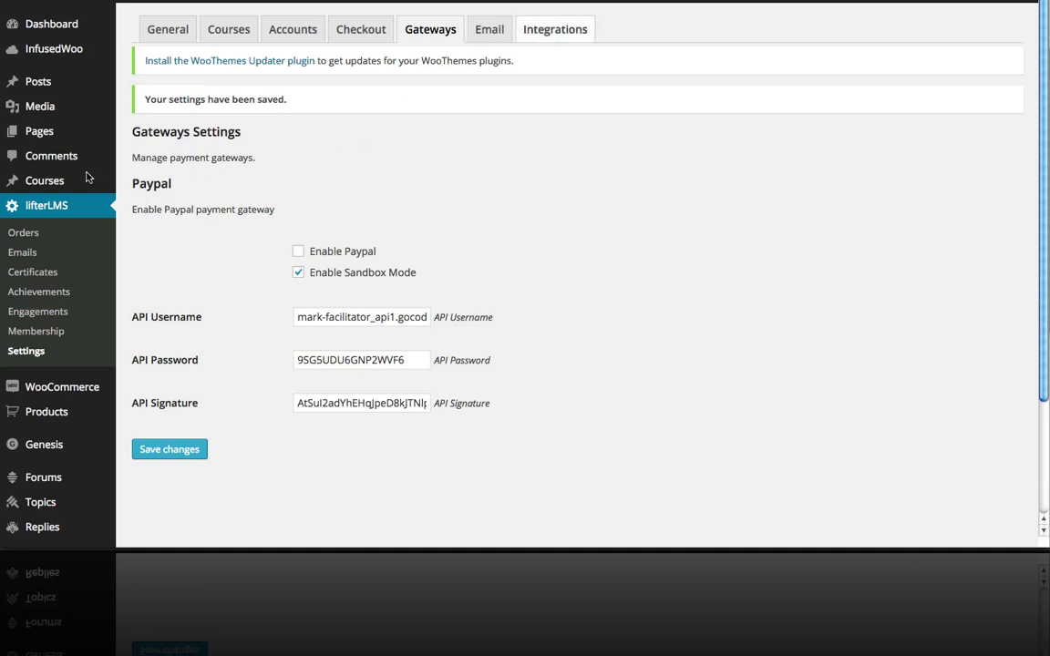
Open 'How to Build a Learning Management System with lifterLMS' from the Courses list for editing.
{"action": "left_click", "coordinate": [56, 185]}
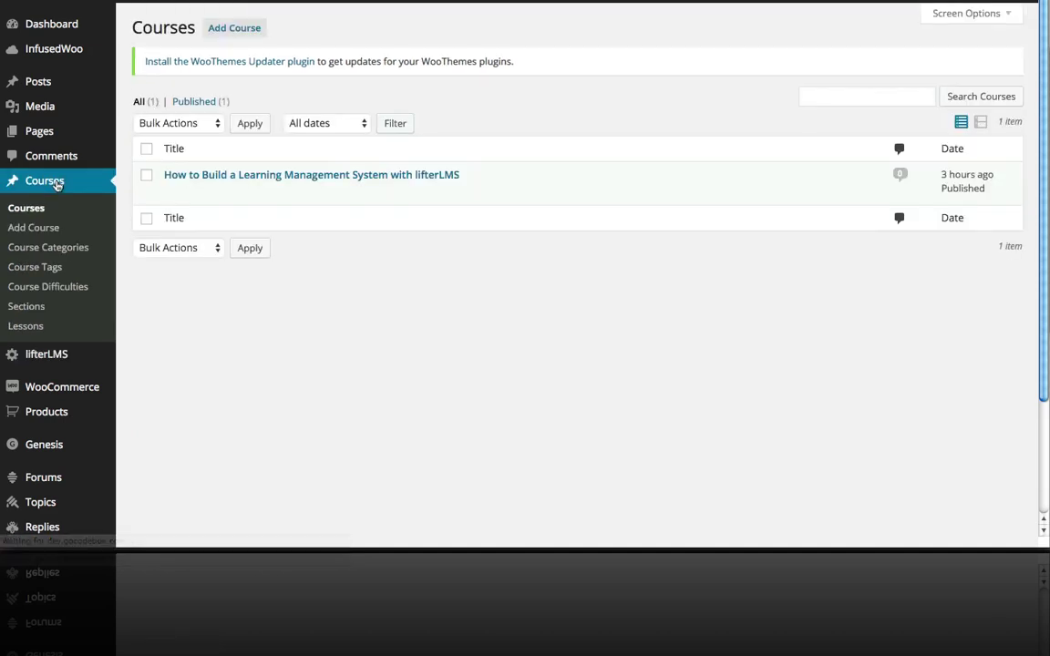
{"action": "left_click", "coordinate": [219, 177]}
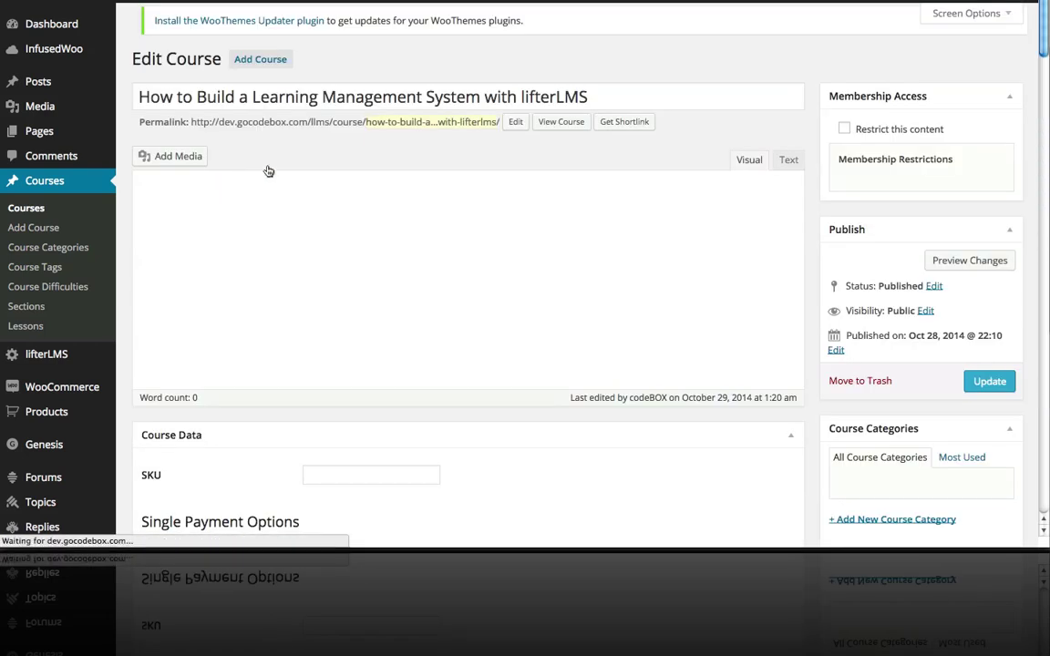
In Course Data, enter SKU 123 and a regular price of $100.
{"action": "scroll", "coordinate": [447, 73], "scroll_direction": "down", "scroll_amount": 5}
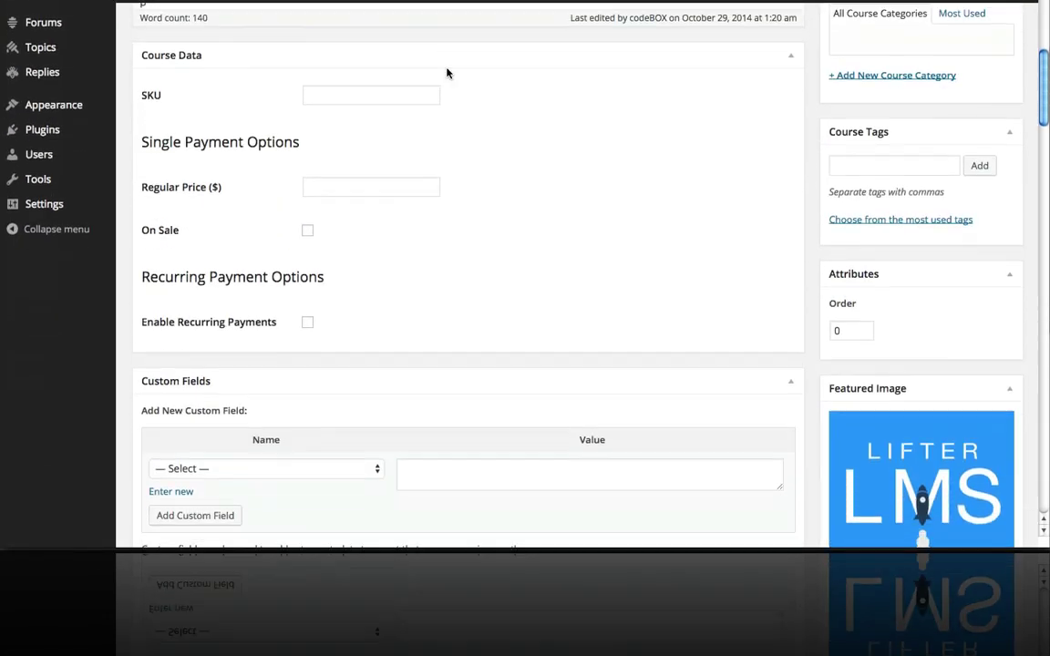
{"action": "scroll", "coordinate": [447, 72], "scroll_direction": "up", "scroll_amount": 3}
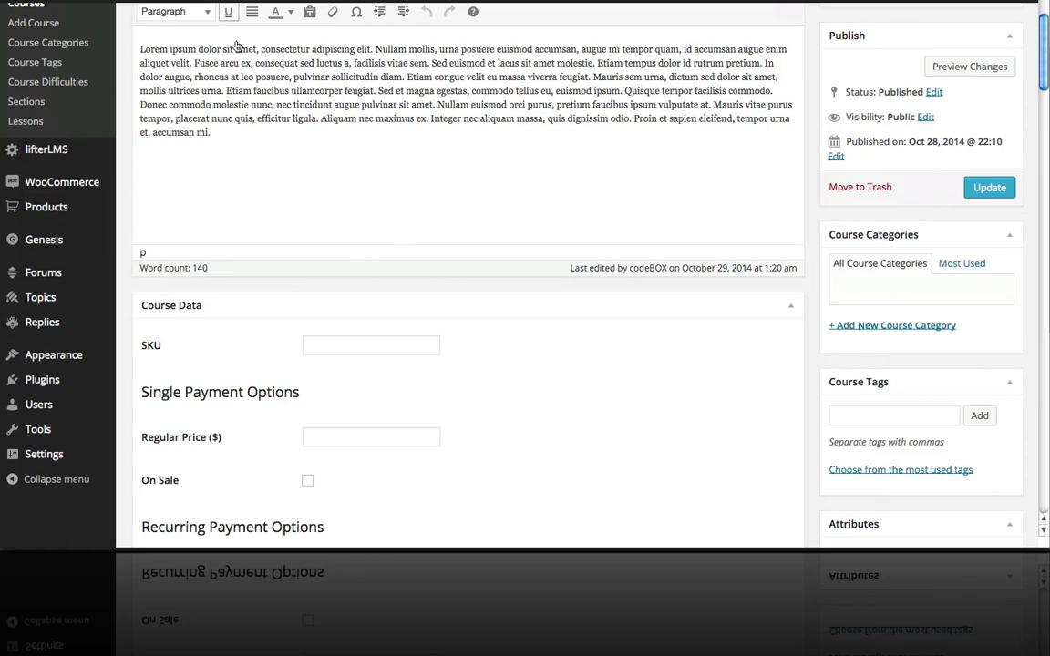
{"action": "scroll", "coordinate": [292, 211], "scroll_direction": "down", "scroll_amount": 1}
{"action": "scroll", "coordinate": [292, 212], "scroll_direction": "down", "scroll_amount": 1}
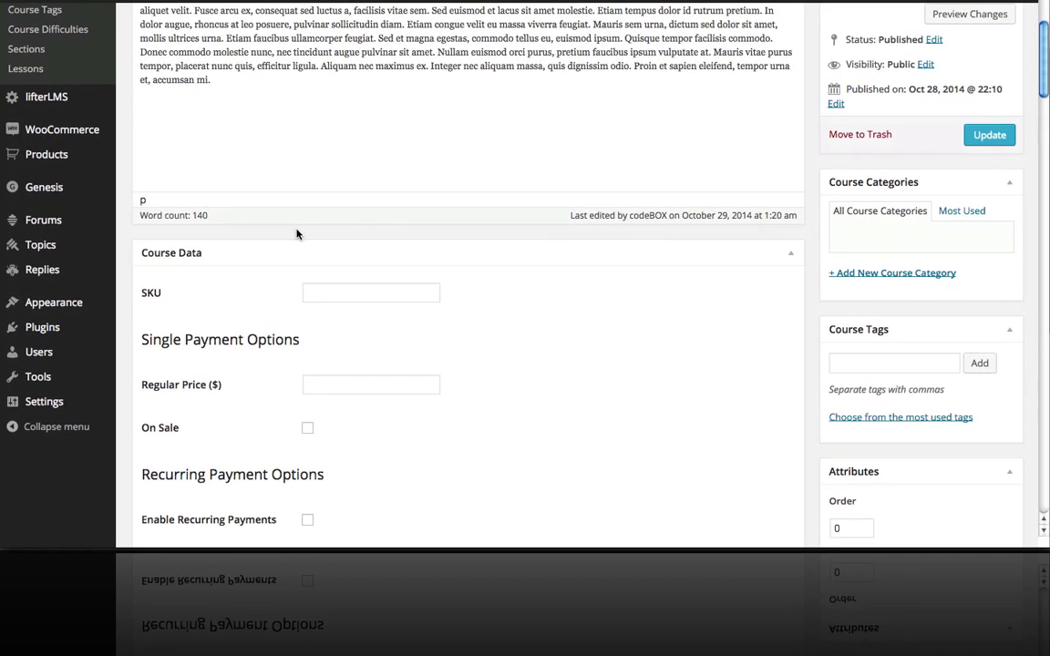
{"action": "left_click", "coordinate": [314, 291]}
{"action": "type", "text": "123"}
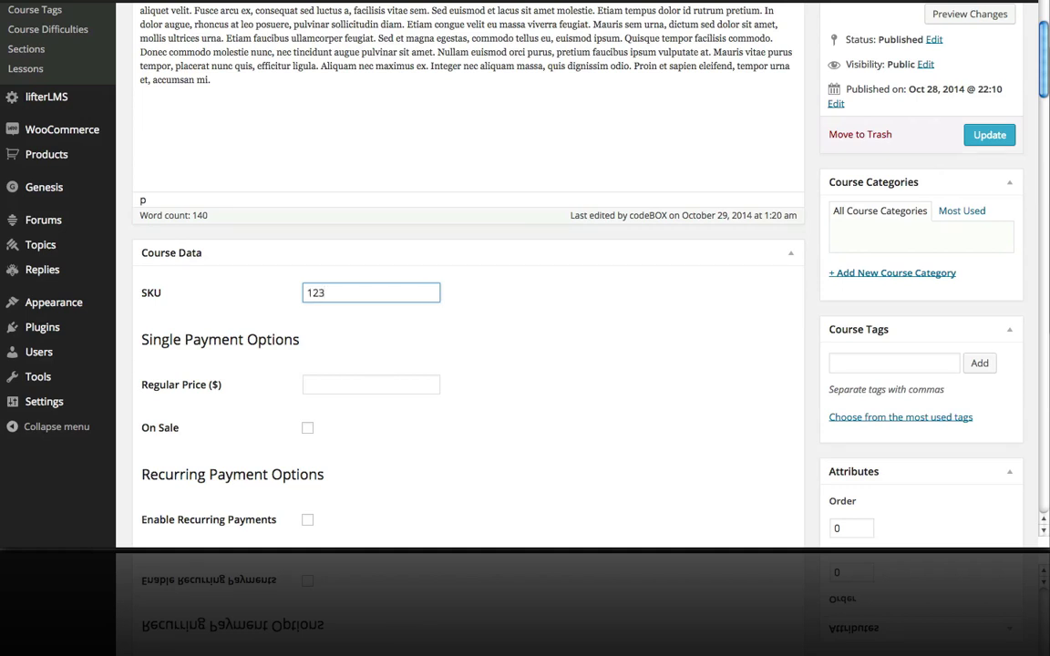
{"action": "left_click", "coordinate": [332, 380]}
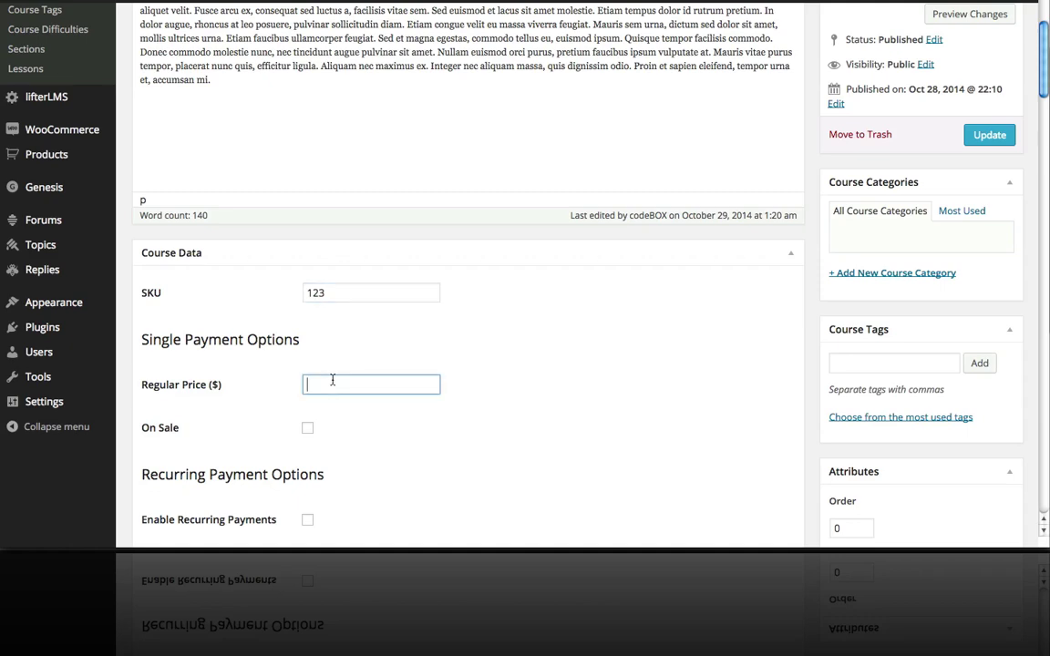
{"action": "scroll", "coordinate": [332, 381], "scroll_direction": "down", "scroll_amount": 1}
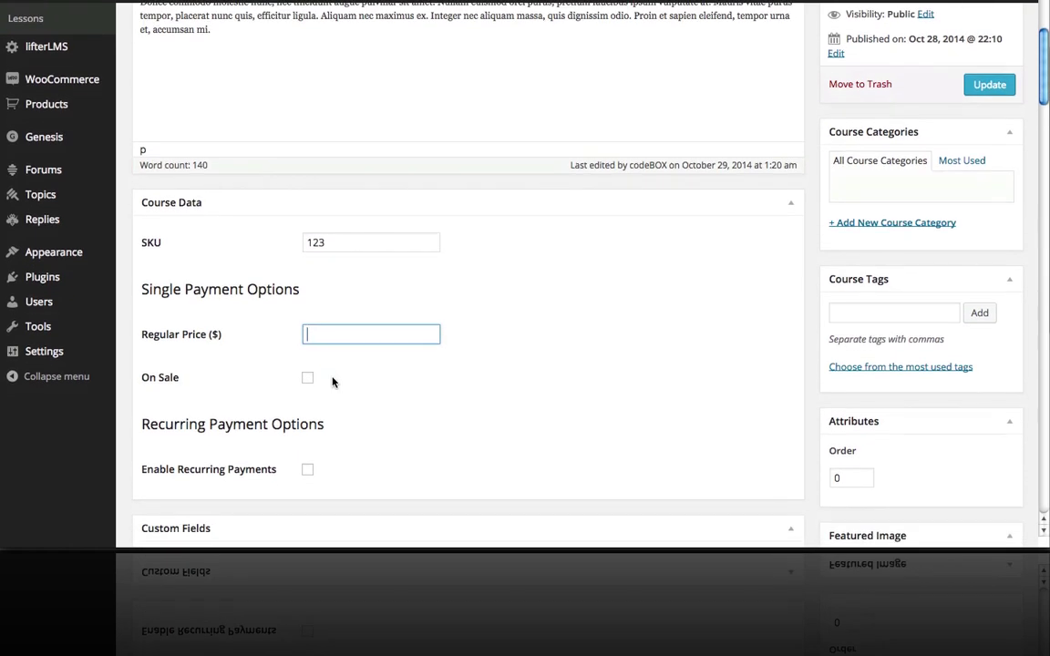
{"action": "type", "text": "100"}
Put the course on sale at $80 from 2014/10/30 to 2014/11/07.
{"action": "left_click", "coordinate": [308, 382]}
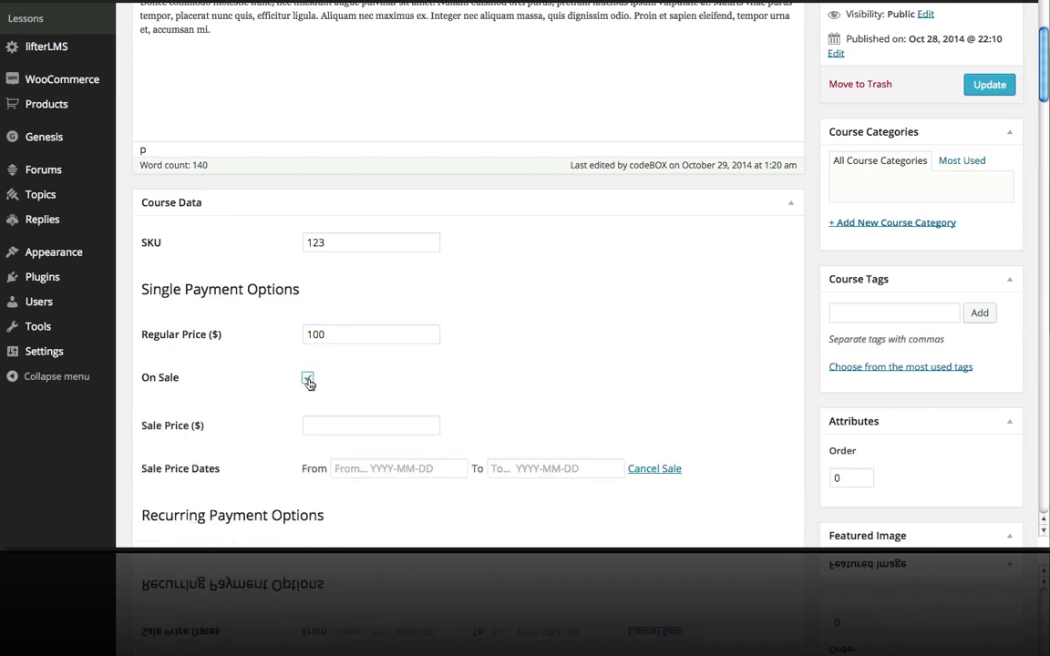
{"action": "left_click", "coordinate": [326, 420]}
{"action": "type", "text": "80"}
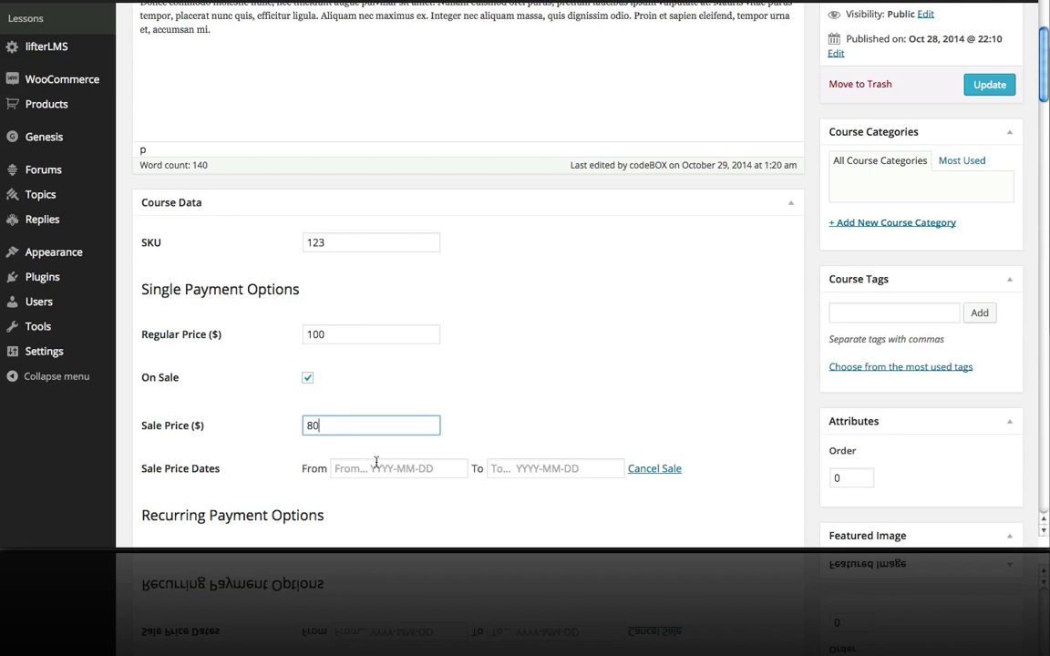
{"action": "left_click", "coordinate": [375, 462]}
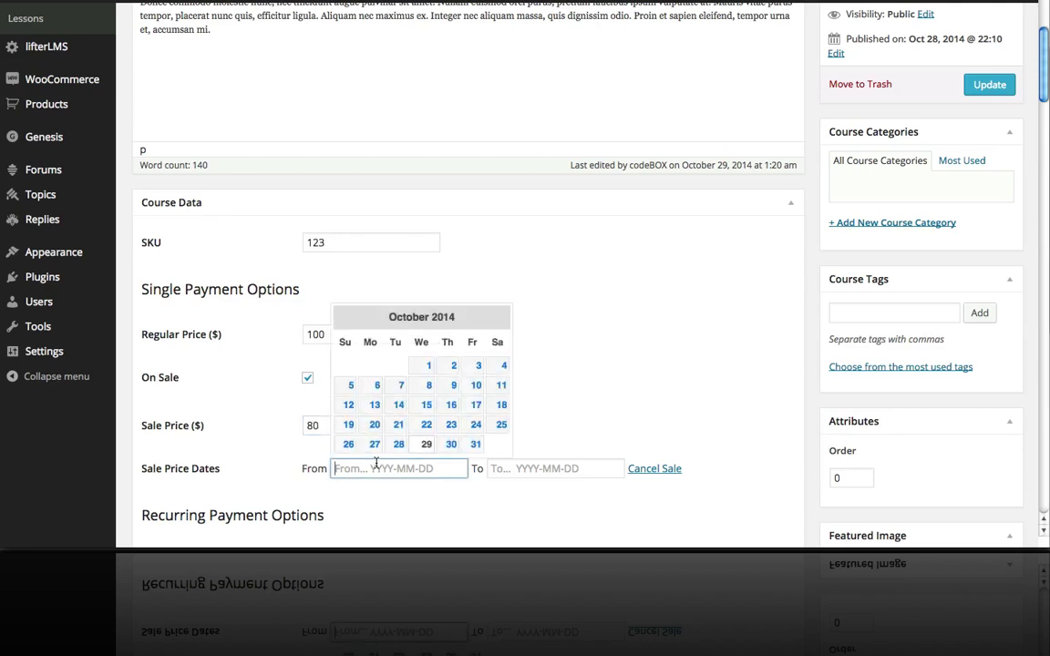
{"action": "left_click", "coordinate": [451, 445]}
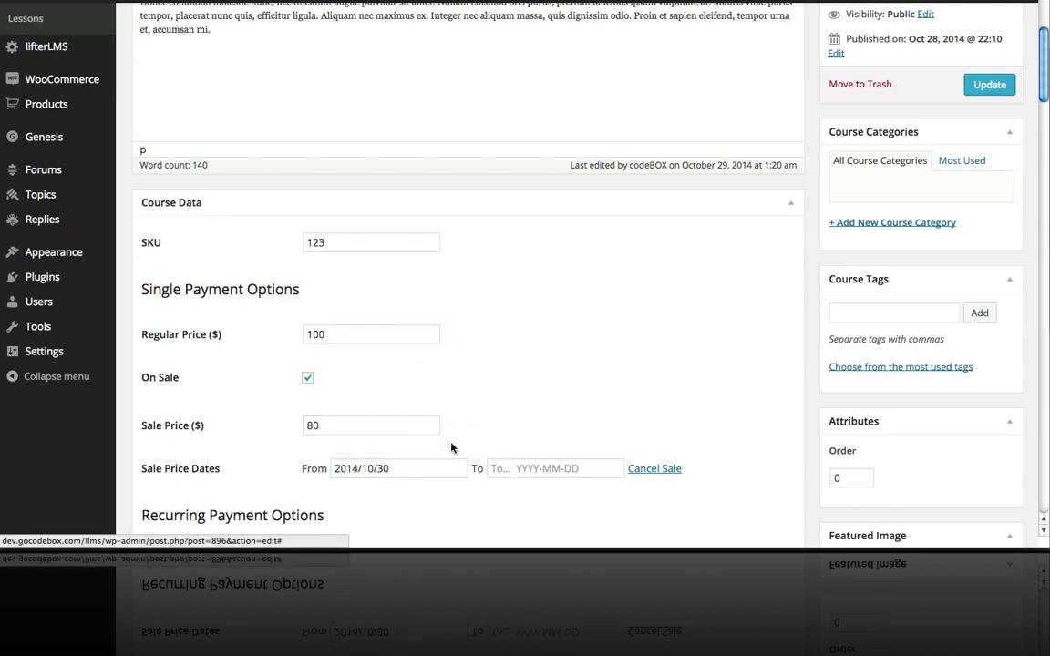
{"action": "left_click", "coordinate": [526, 465]}
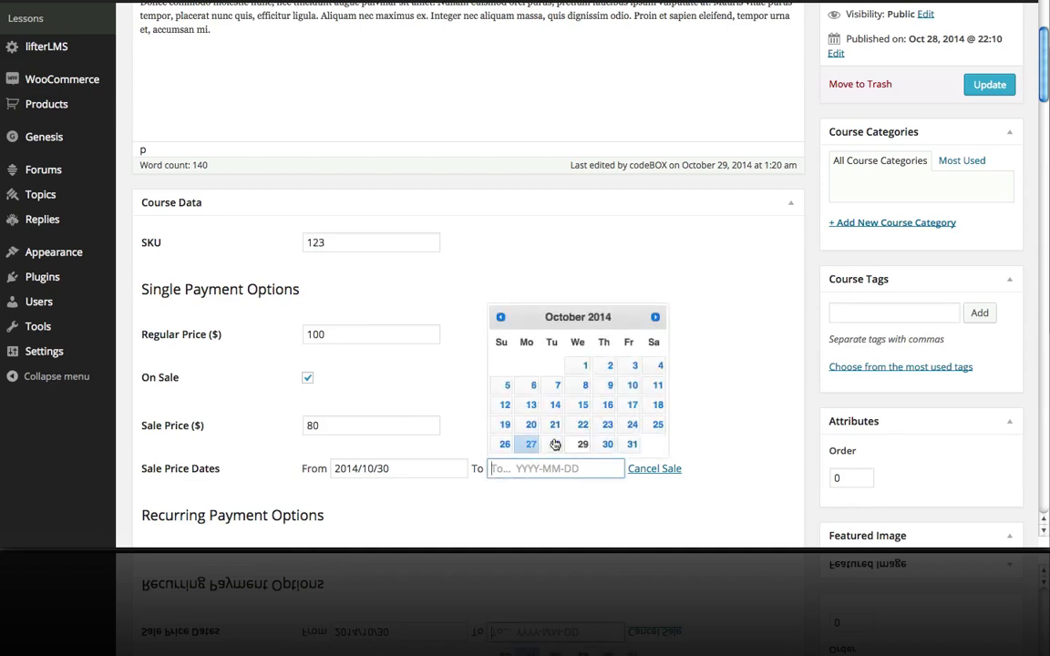
{"action": "left_click", "coordinate": [655, 317]}
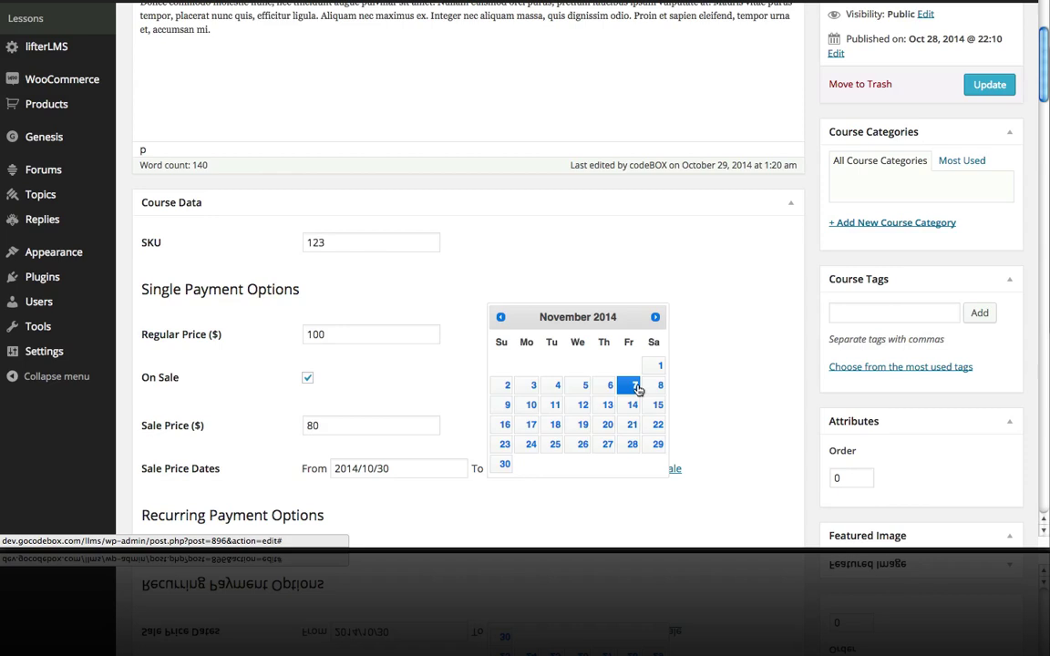
{"action": "left_click", "coordinate": [634, 387]}
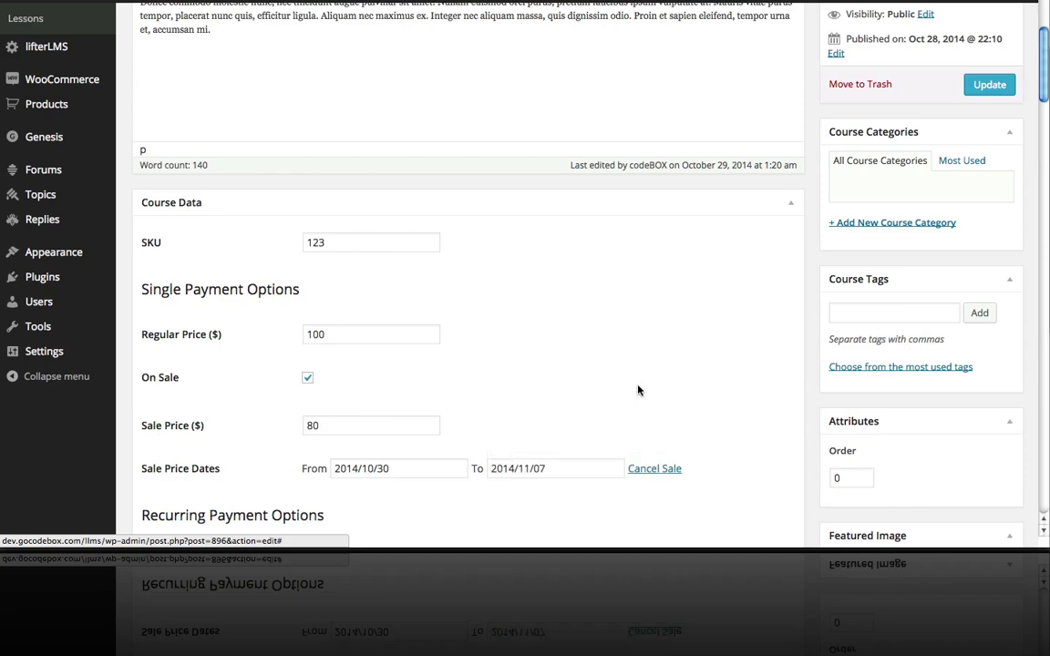
Cancel the sale, clearing its price and dates, and take the course off sale.
{"action": "left_click", "coordinate": [653, 470]}
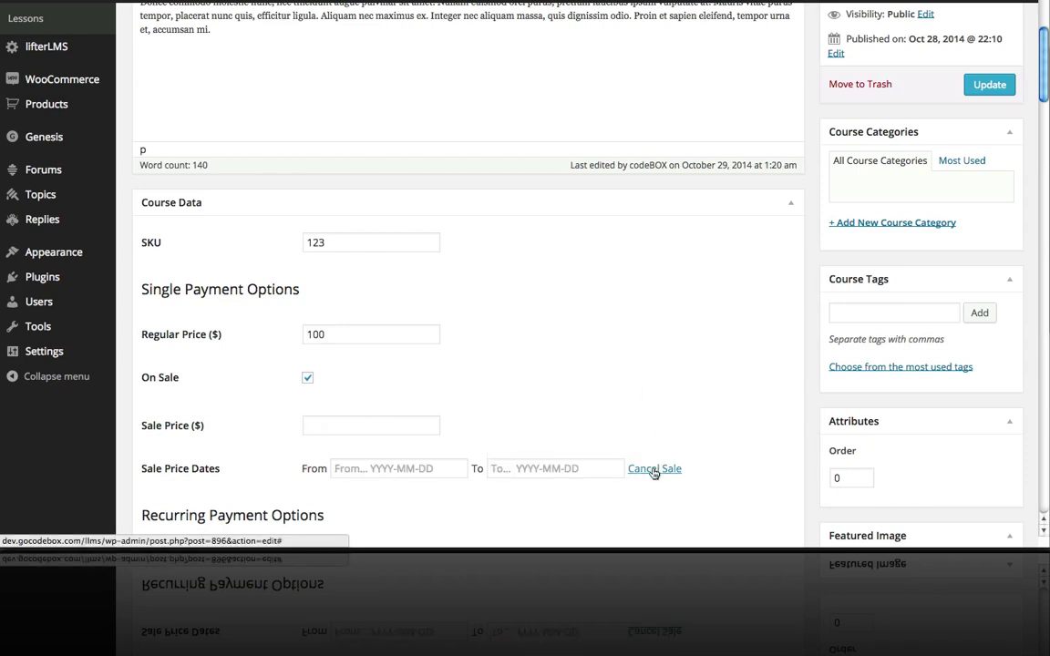
{"action": "left_click", "coordinate": [307, 377]}
{"action": "scroll", "coordinate": [537, 386], "scroll_direction": "down", "scroll_amount": 2}
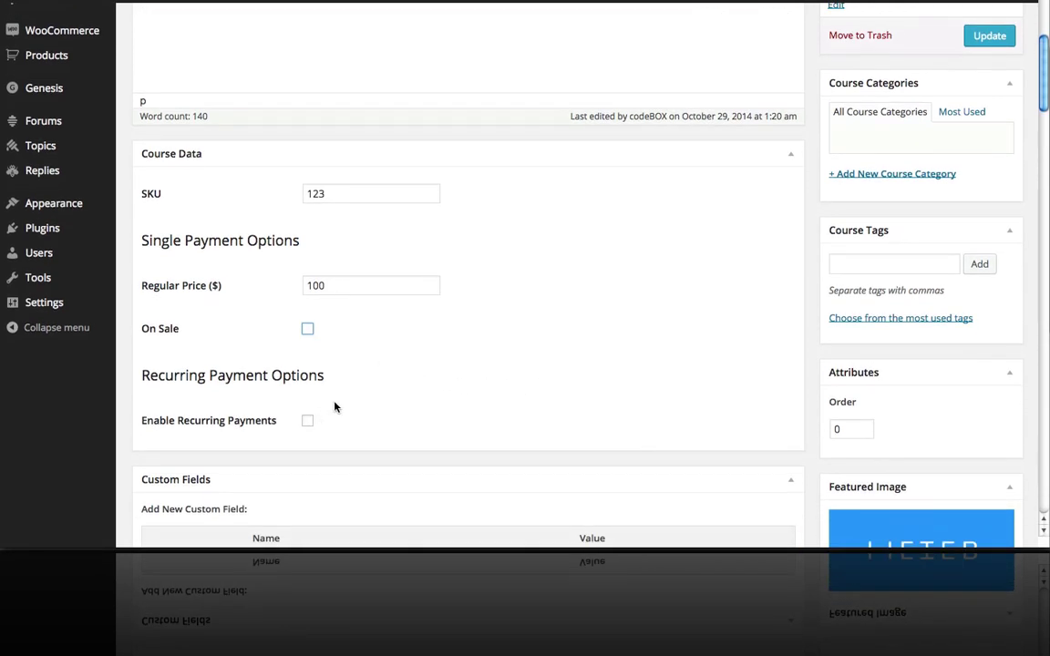
{"action": "scroll", "coordinate": [456, 395], "scroll_direction": "up", "scroll_amount": 3}
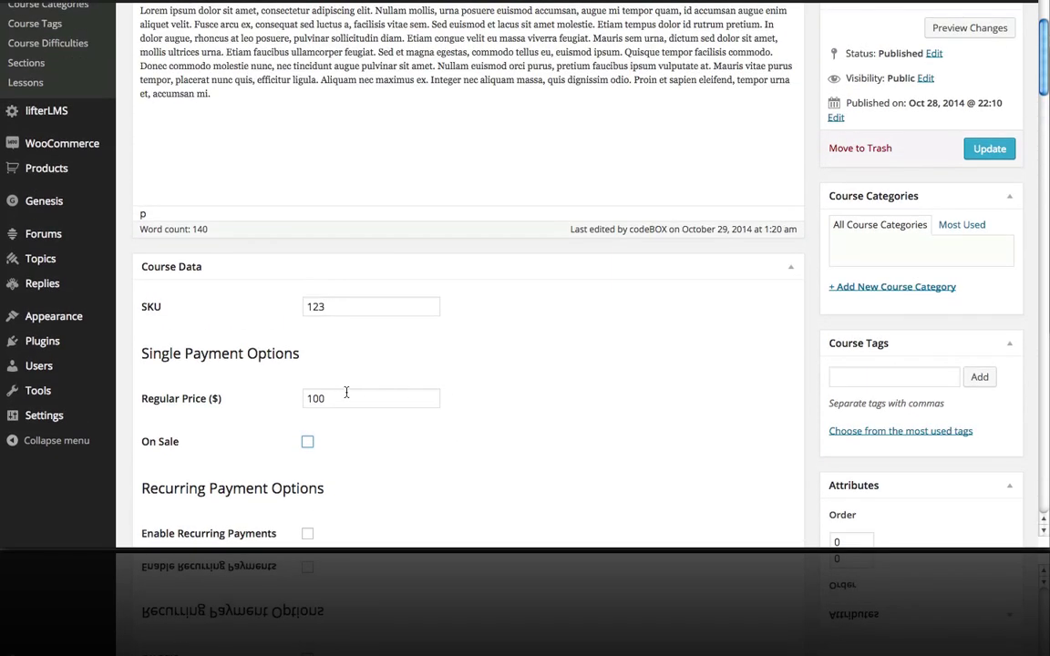
Save the course and view it on My Courses, listed at a single $100 payment.
{"action": "left_click", "coordinate": [988, 150]}
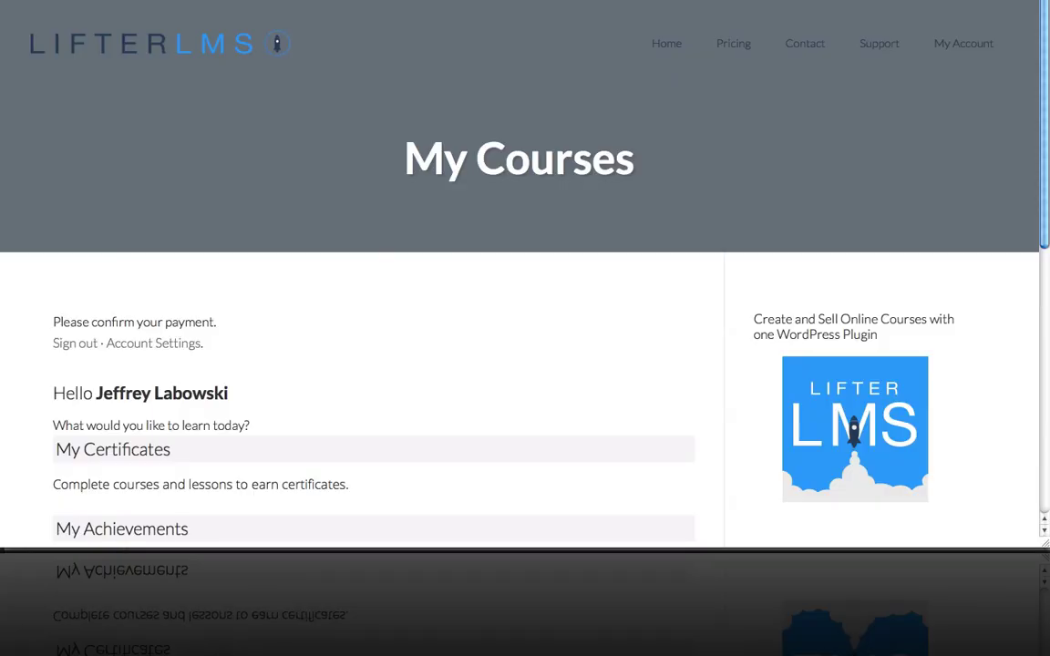
{"action": "scroll", "coordinate": [316, 244], "scroll_direction": "down", "scroll_amount": 1}
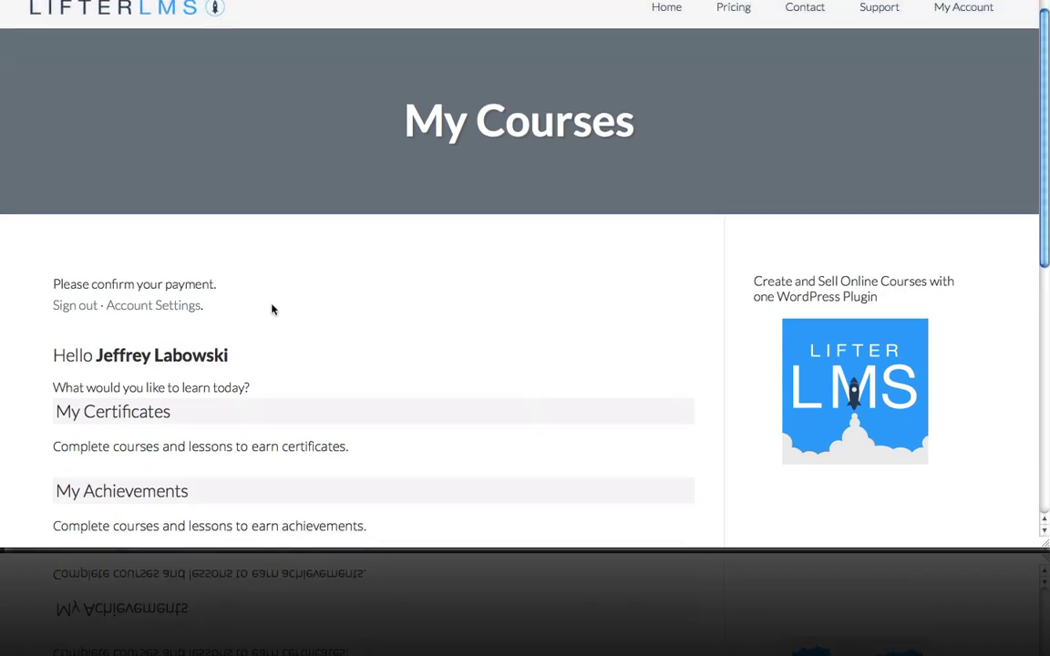
{"action": "scroll", "coordinate": [382, 361], "scroll_direction": "up", "scroll_amount": 1}
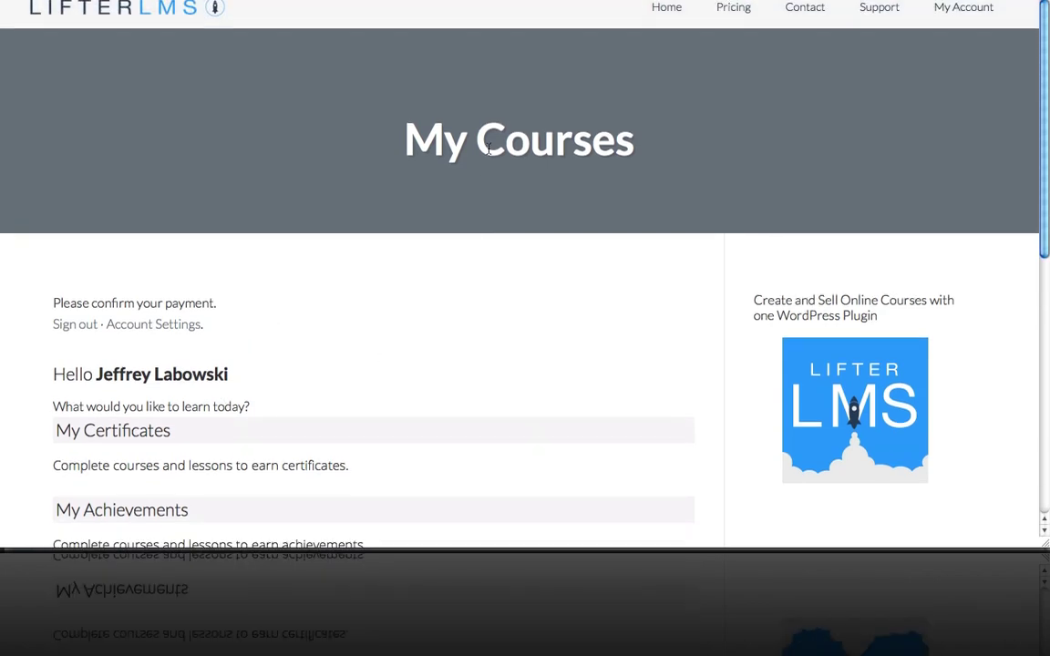
{"action": "scroll", "coordinate": [358, 267], "scroll_direction": "down", "scroll_amount": 1}
{"action": "scroll", "coordinate": [358, 266], "scroll_direction": "down", "scroll_amount": 1}
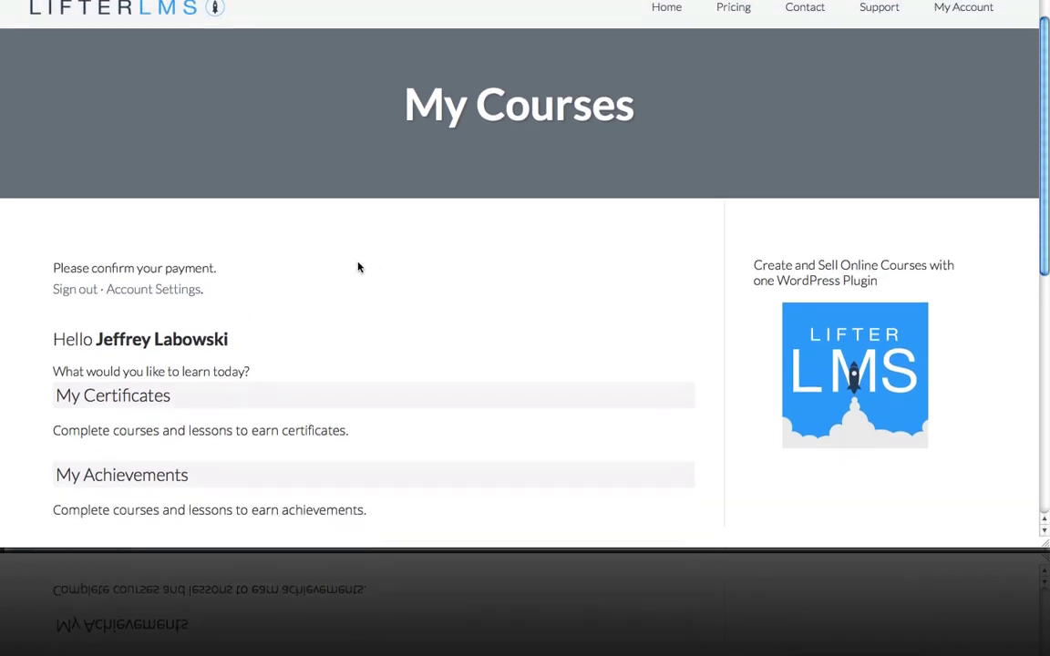
{"action": "scroll", "coordinate": [352, 284], "scroll_direction": "down", "scroll_amount": 4}
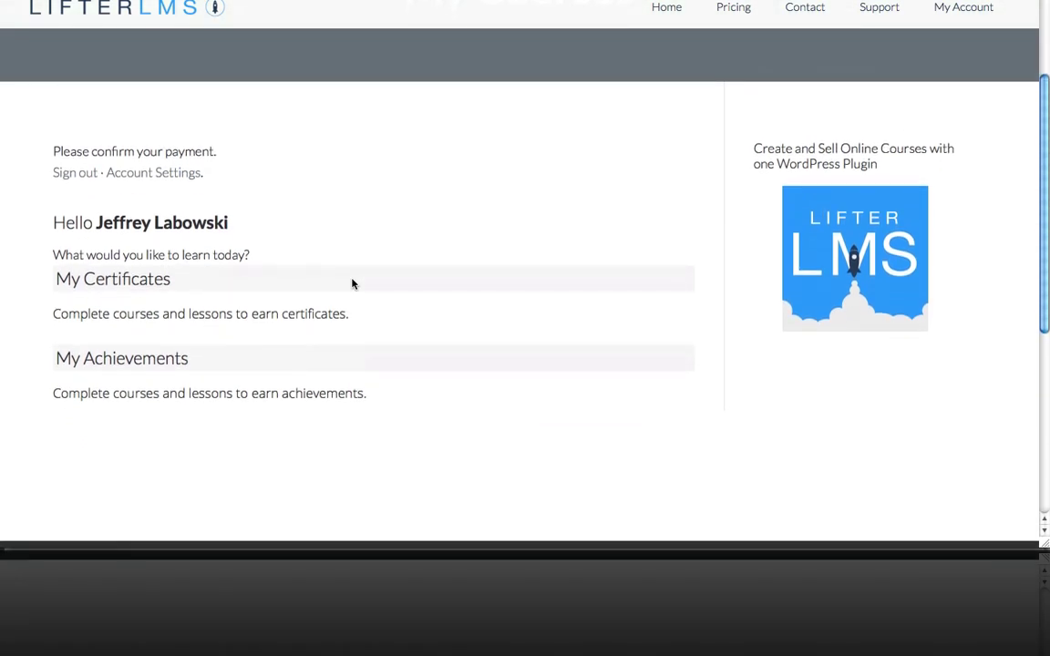
{"action": "scroll", "coordinate": [352, 283], "scroll_direction": "up", "scroll_amount": 5}
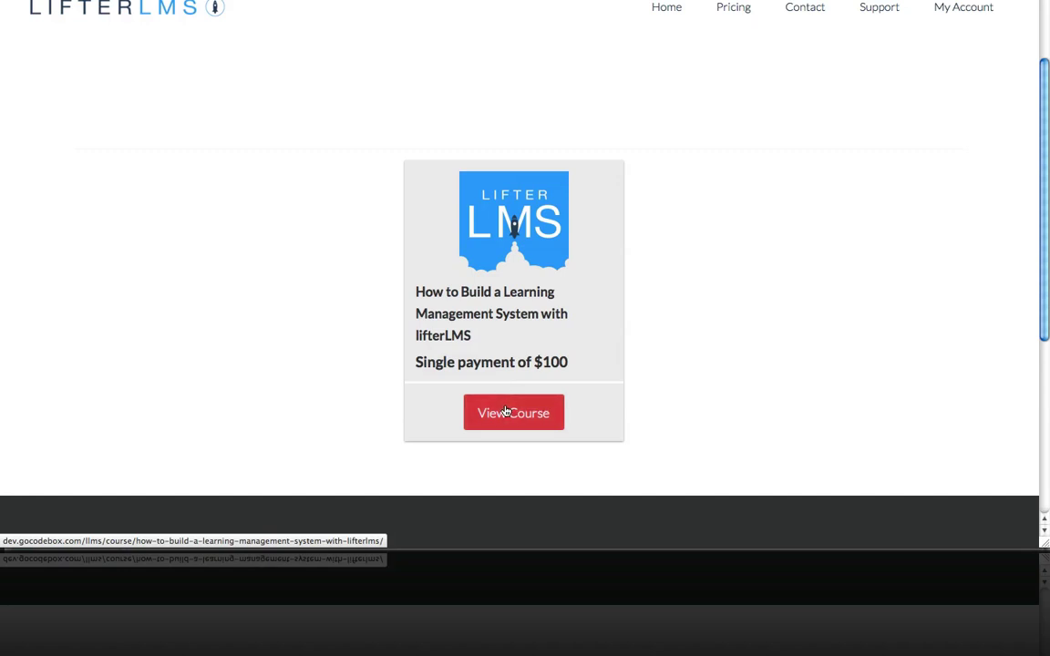
Open the course's page on the site front end.
{"action": "left_click", "coordinate": [507, 412]}
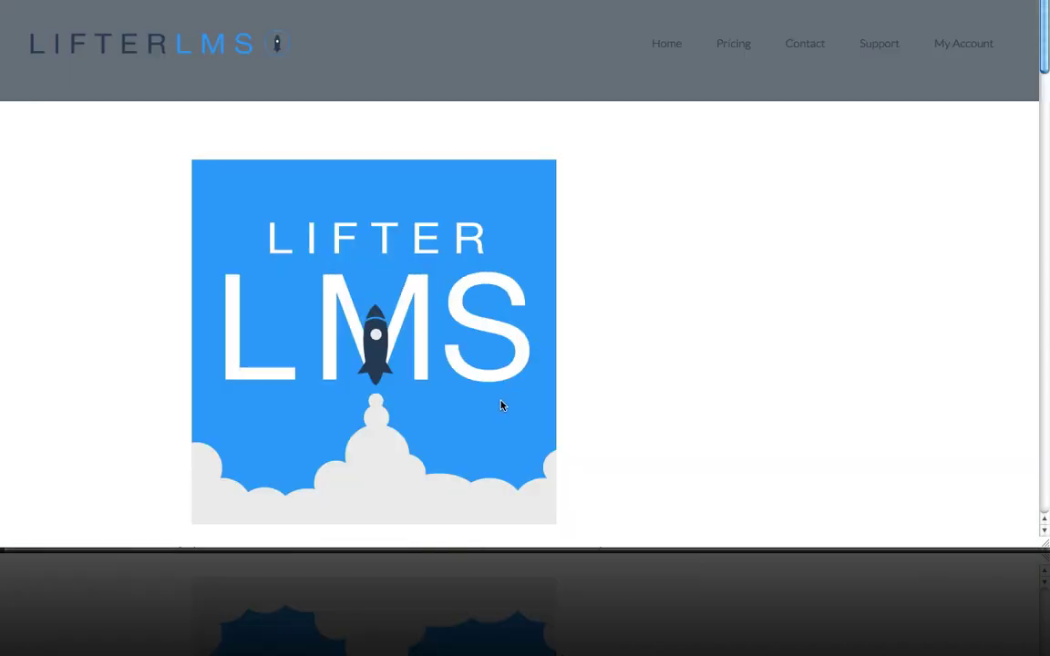
{"action": "scroll", "coordinate": [559, 236], "scroll_direction": "down", "scroll_amount": 5}
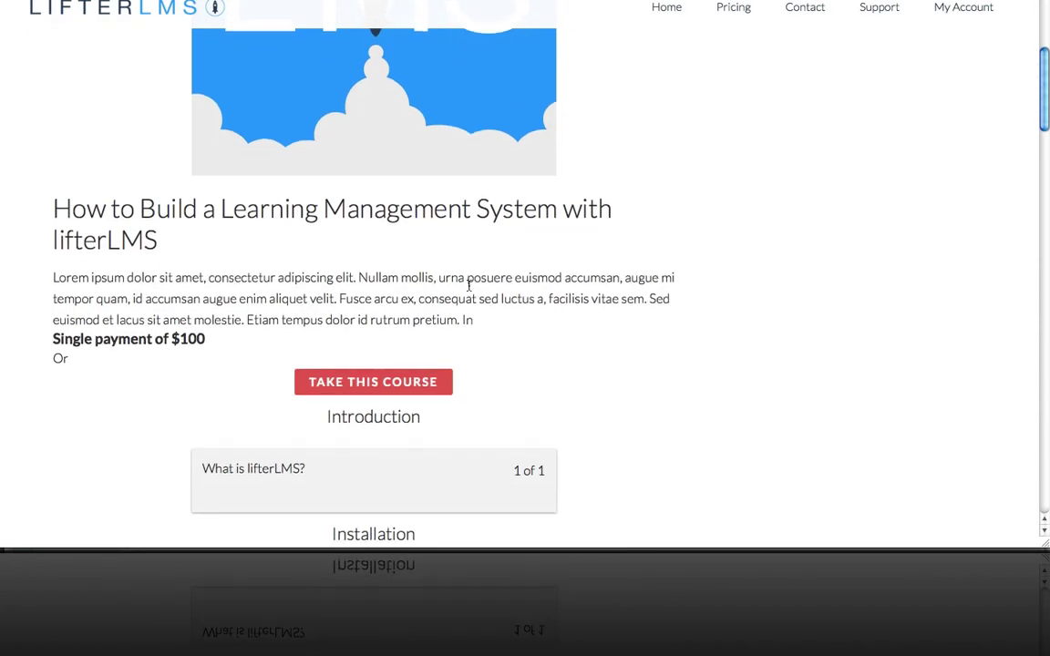
{"action": "scroll", "coordinate": [441, 301], "scroll_direction": "down", "scroll_amount": 1}
{"action": "scroll", "coordinate": [440, 301], "scroll_direction": "down", "scroll_amount": 4}
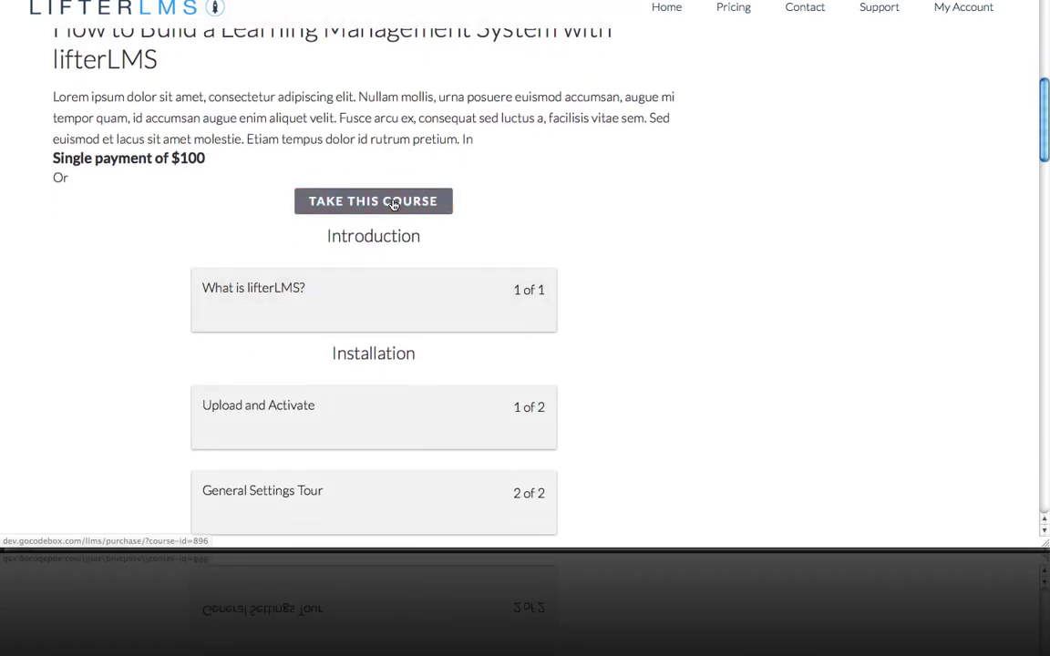
Choose Take This Course and scroll the Purchase page to the PayPal option.
{"action": "left_click", "coordinate": [393, 203]}
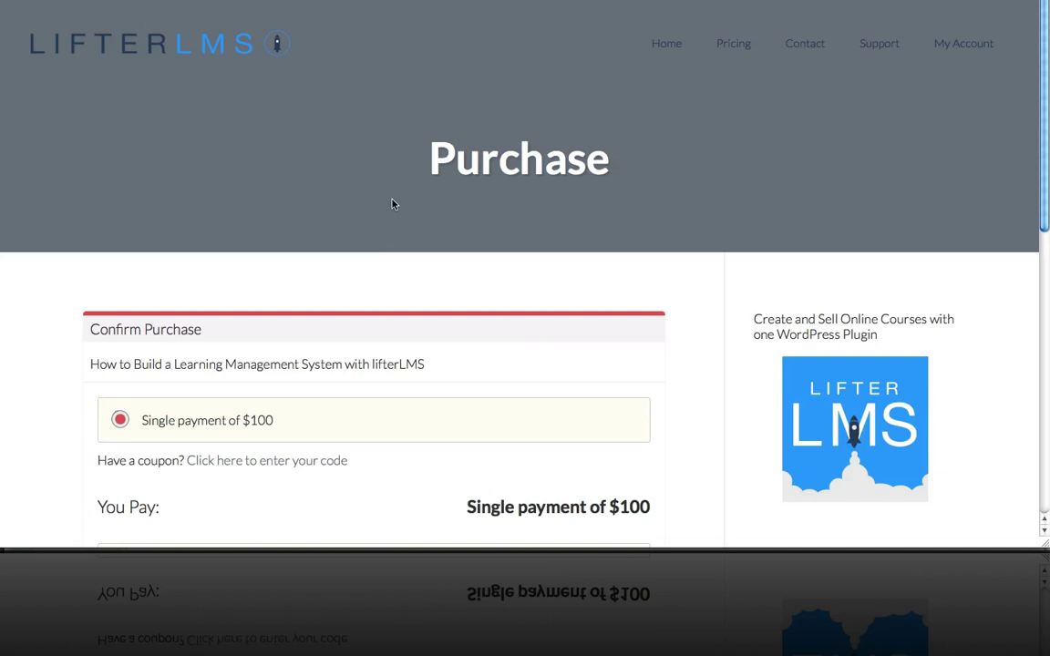
{"action": "scroll", "coordinate": [393, 204], "scroll_direction": "down", "scroll_amount": 2}
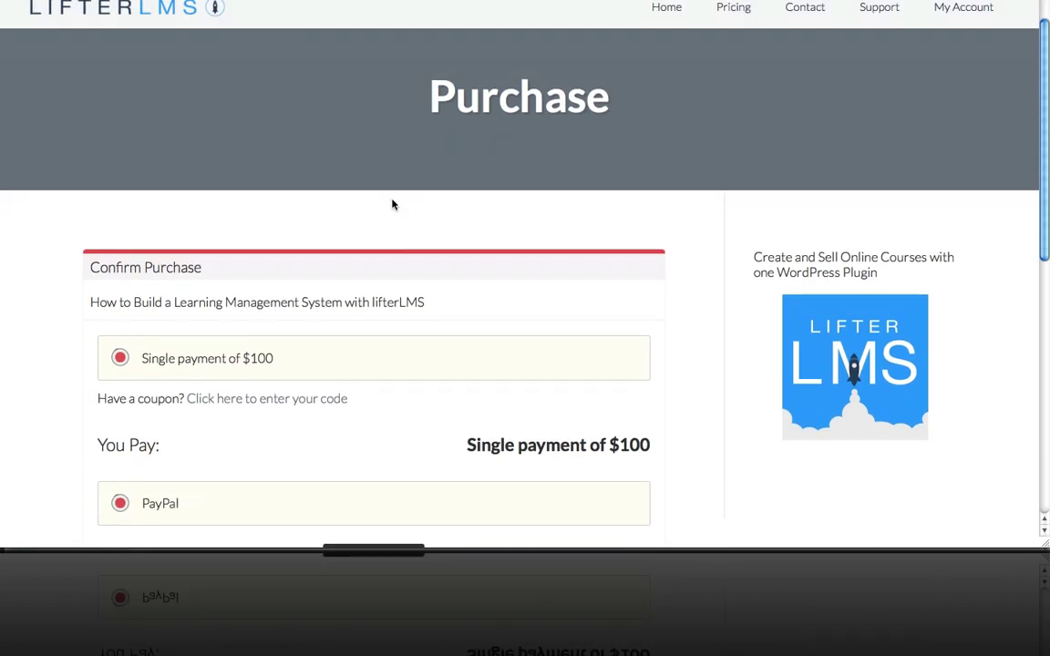
{"action": "scroll", "coordinate": [392, 204], "scroll_direction": "down", "scroll_amount": 1}
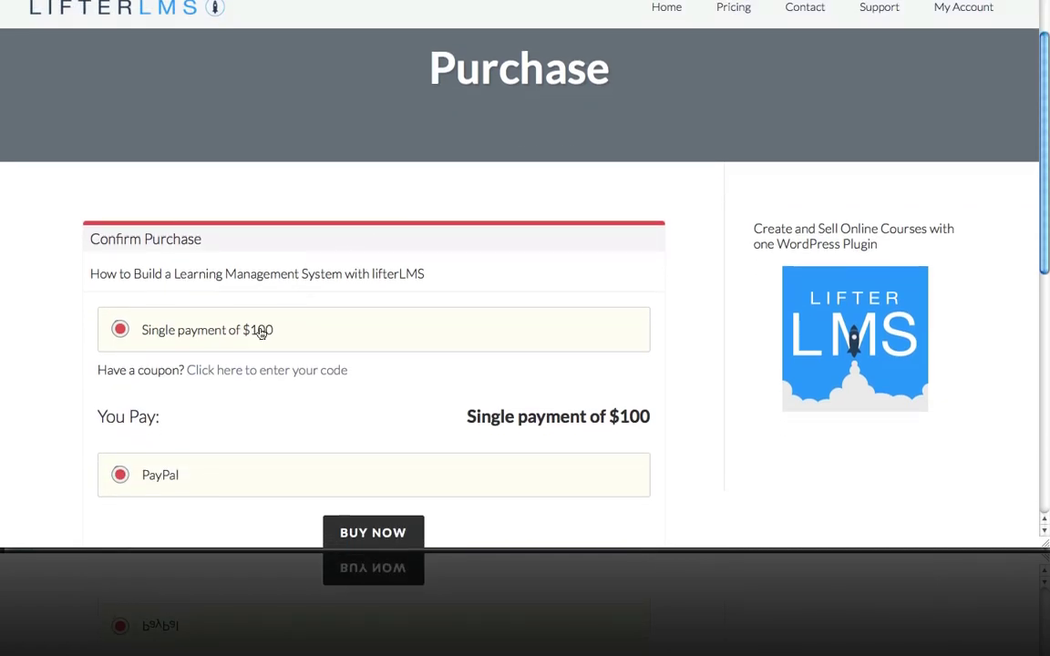
{"action": "scroll", "coordinate": [382, 322], "scroll_direction": "down", "scroll_amount": 1}
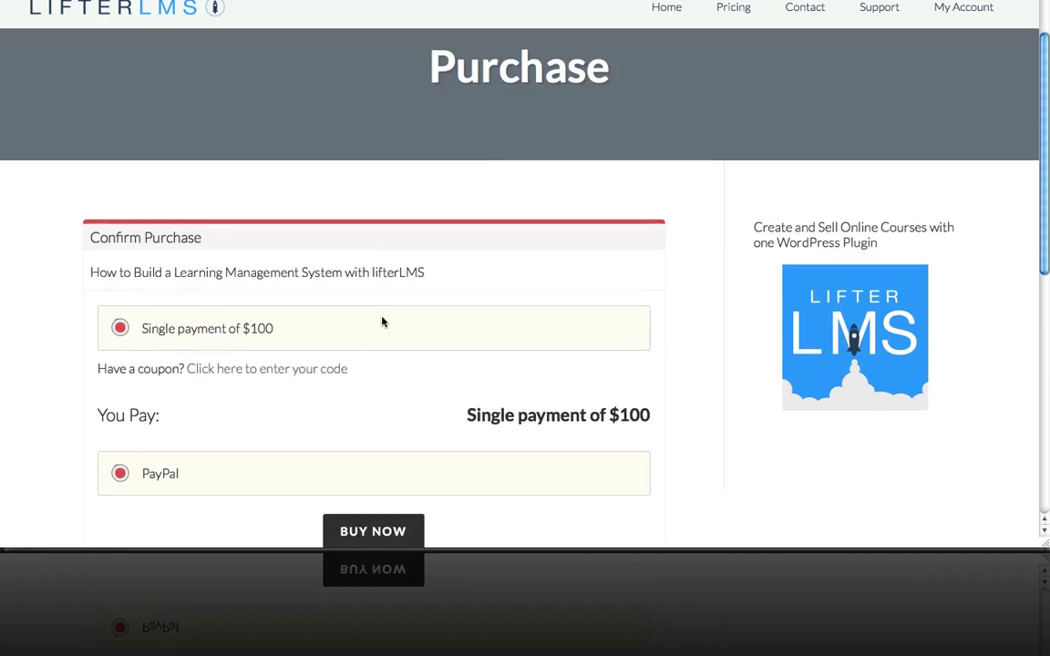
{"action": "scroll", "coordinate": [382, 322], "scroll_direction": "down", "scroll_amount": 2}
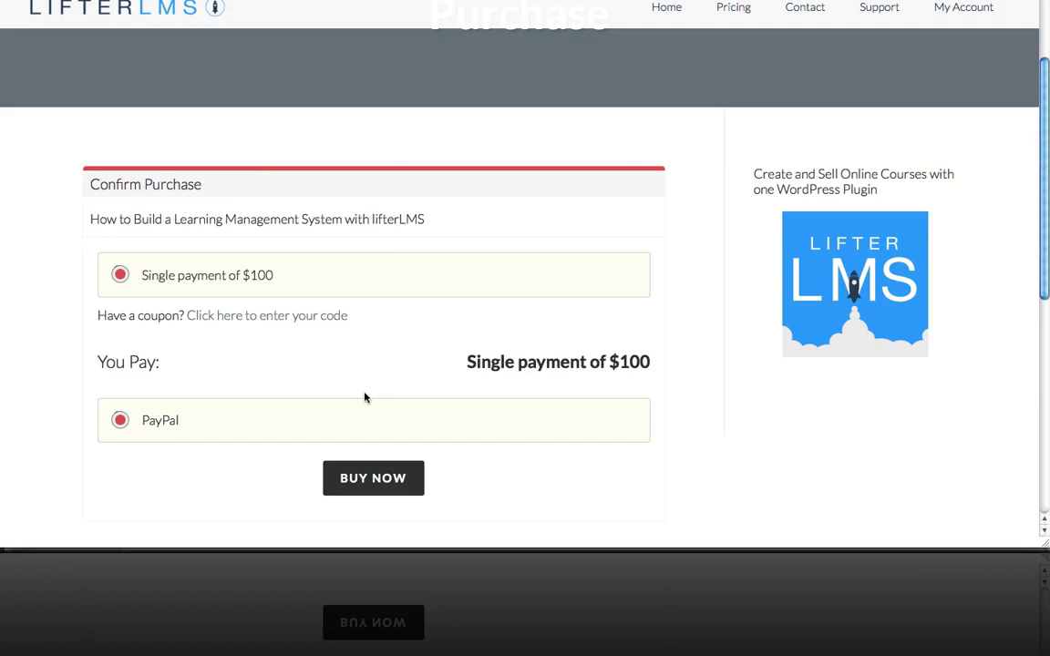
Go to PayPal checkout with Buy Now and clear the prefilled email address.
{"action": "left_click", "coordinate": [389, 479]}
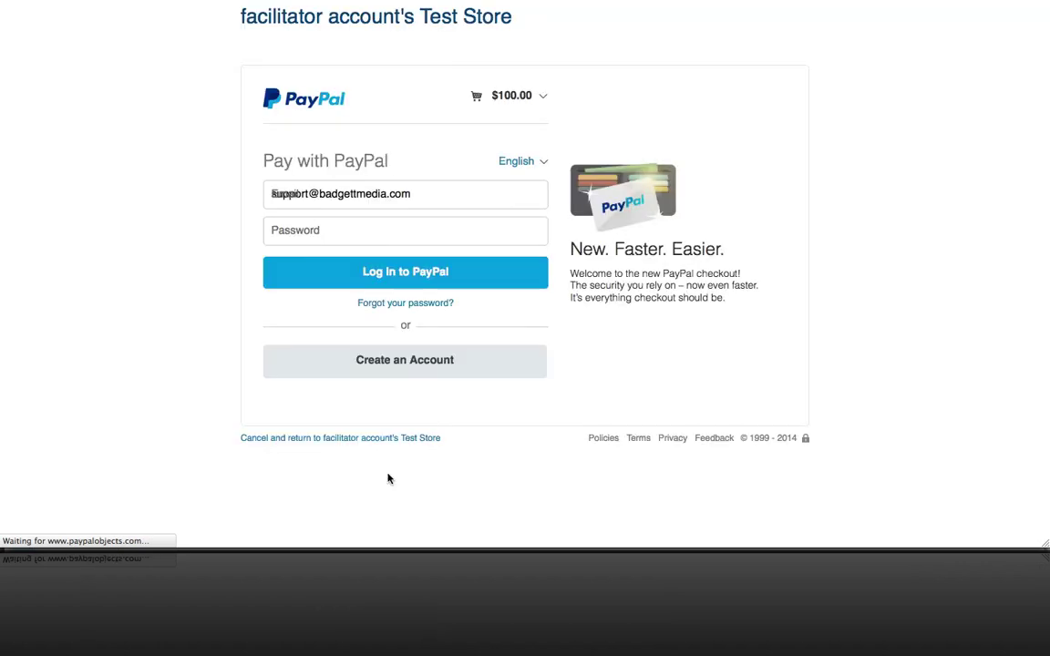
{"action": "left_click", "coordinate": [428, 240]}
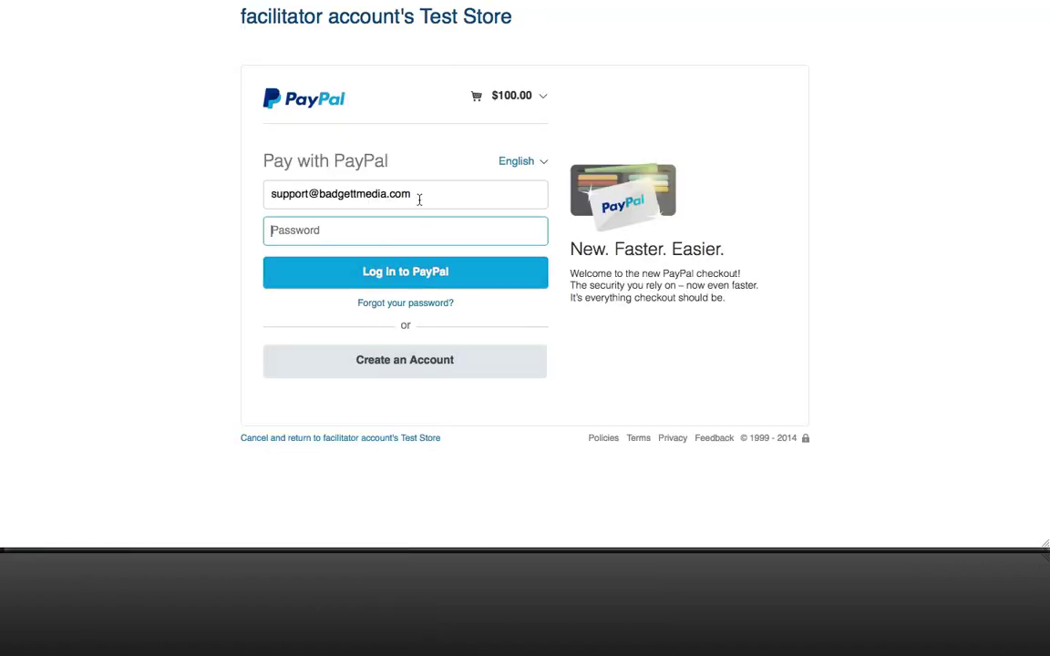
{"action": "left_click_drag", "start_coordinate": [419, 199], "coordinate": [217, 160]}
{"action": "key", "text": "BackSpace"}
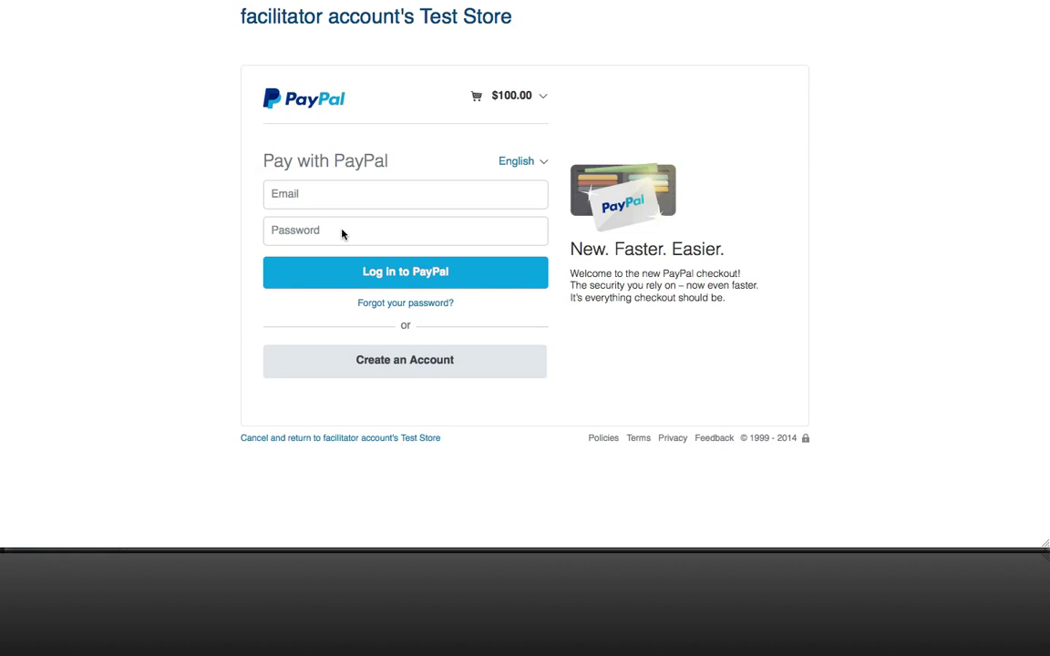
Log in to PayPal sandbox with the test buyer's pasted email and password.
{"action": "left_click", "coordinate": [318, 199]}
{"action": "key", "text": "ctrl+v"}
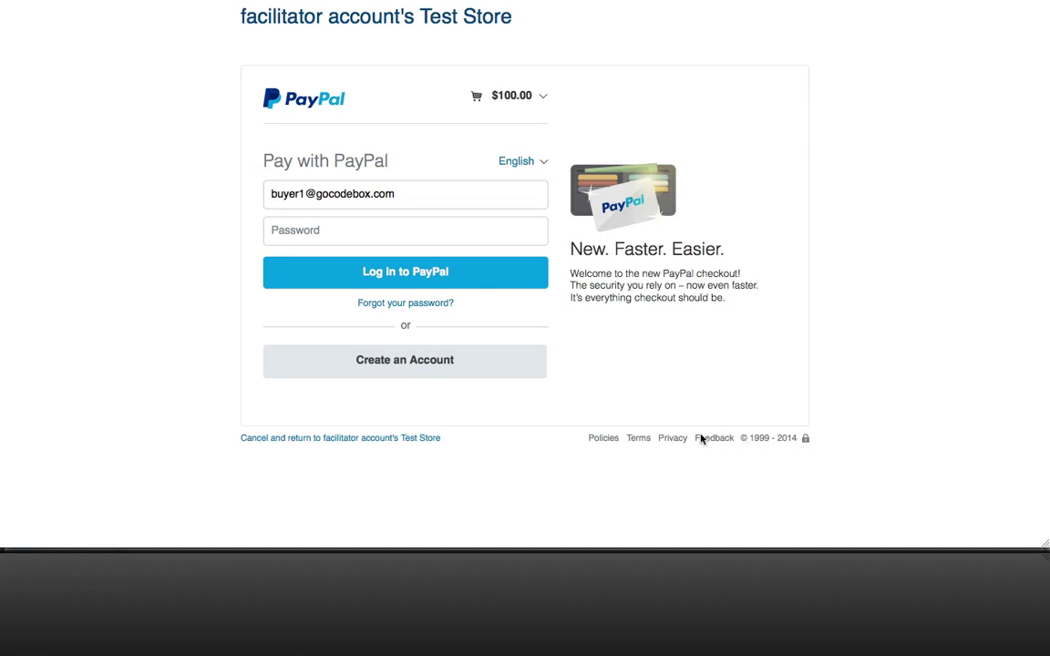
{"action": "left_click", "coordinate": [360, 237]}
{"action": "key", "text": "ctrl+v"}
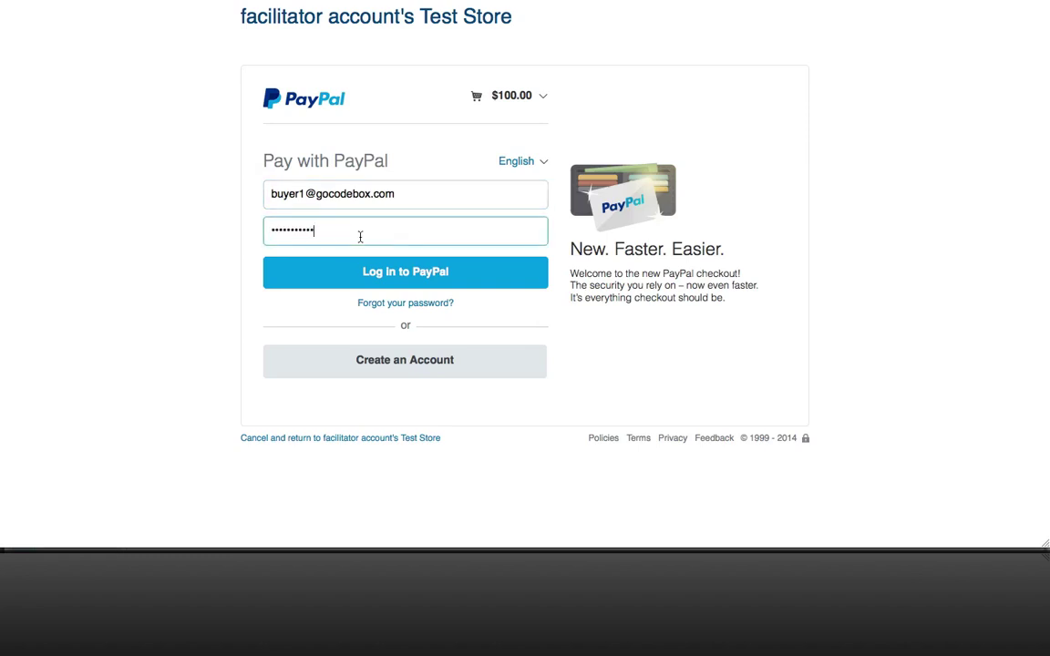
{"action": "left_click", "coordinate": [394, 282]}
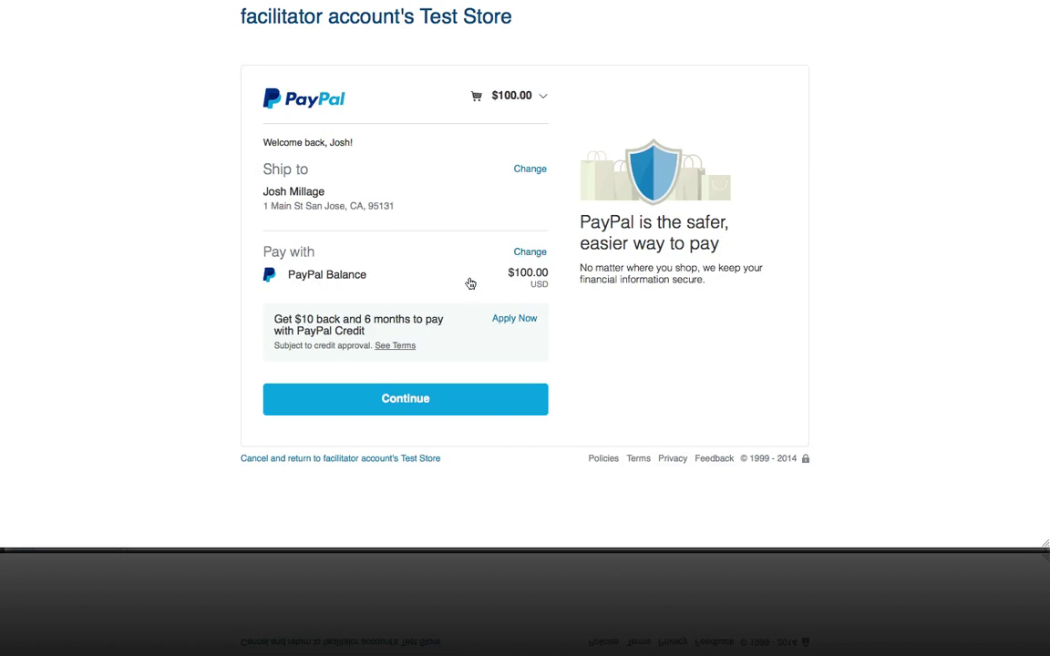
Approve the $100.00 PayPal Balance payment and continue back to the store.
{"action": "left_click", "coordinate": [415, 399]}
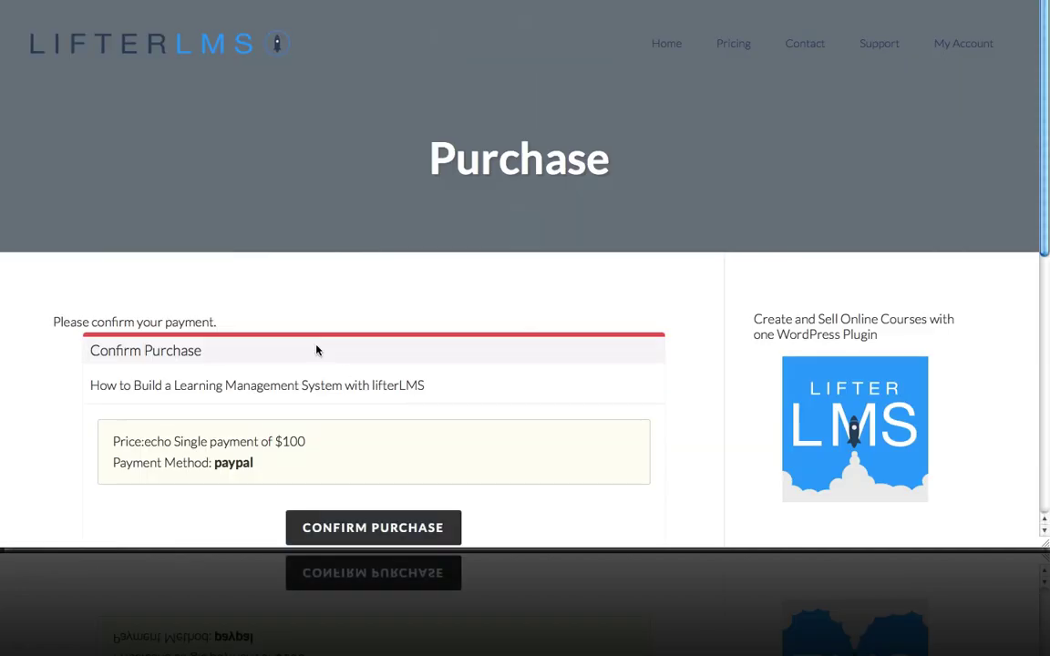
Confirm the $100 purchase, then return to the WordPress admin window.
{"action": "scroll", "coordinate": [340, 311], "scroll_direction": "down", "scroll_amount": 1}
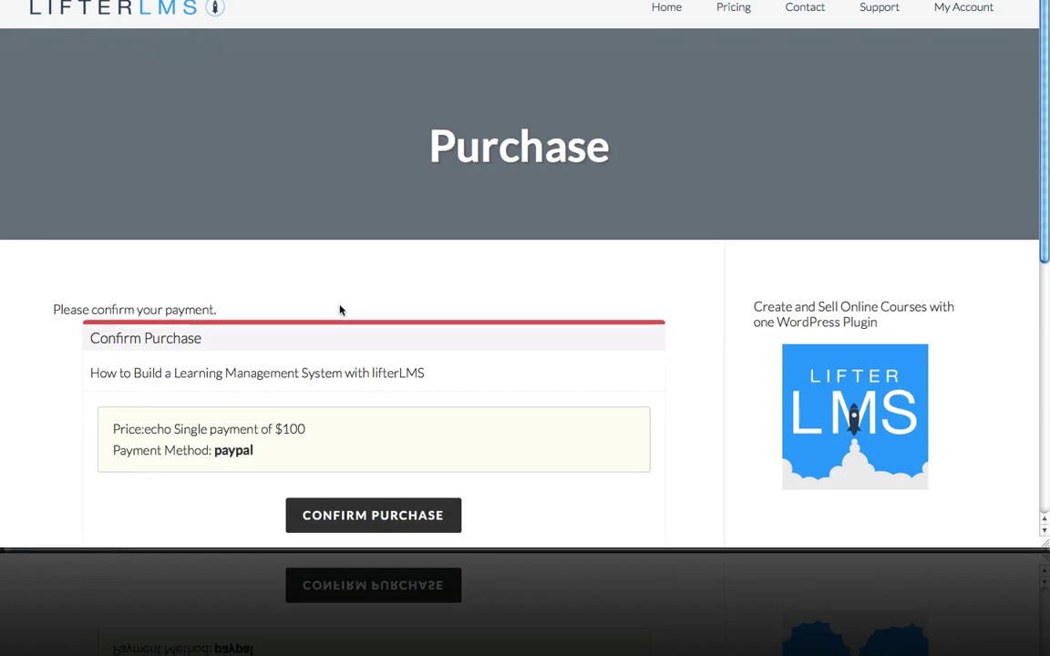
{"action": "scroll", "coordinate": [346, 301], "scroll_direction": "down", "scroll_amount": 1}
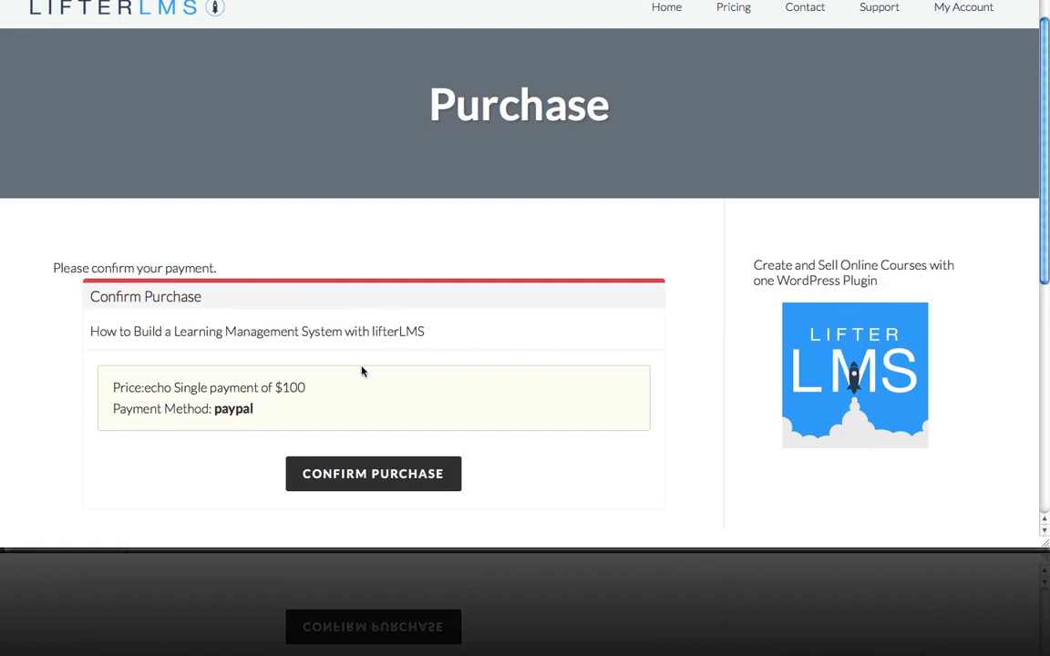
{"action": "left_click", "coordinate": [369, 467]}
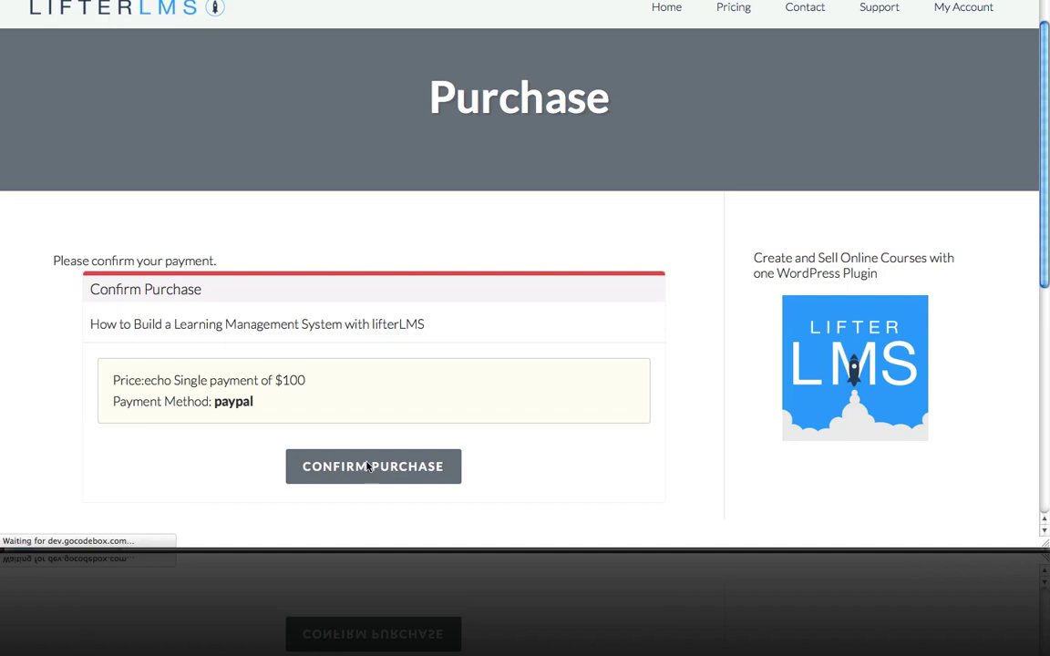
{"action": "scroll", "coordinate": [440, 326], "scroll_direction": "down", "scroll_amount": 3}
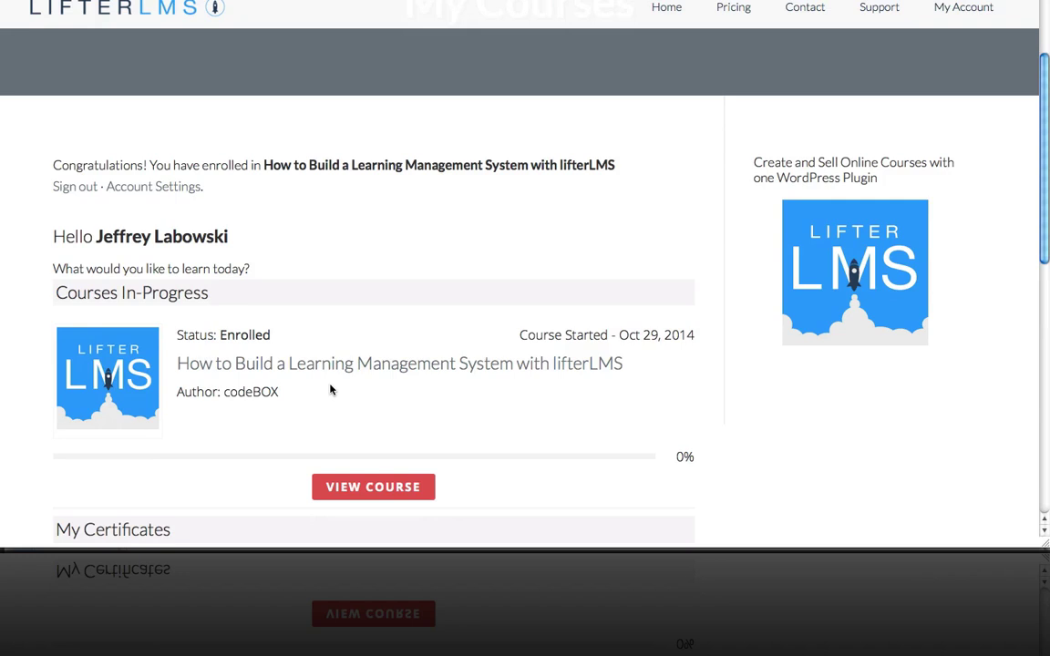
{"action": "key", "text": "super+Tab"}
{"action": "key", "text": "super+Tab"}
{"action": "key", "text": "super+Tab"}
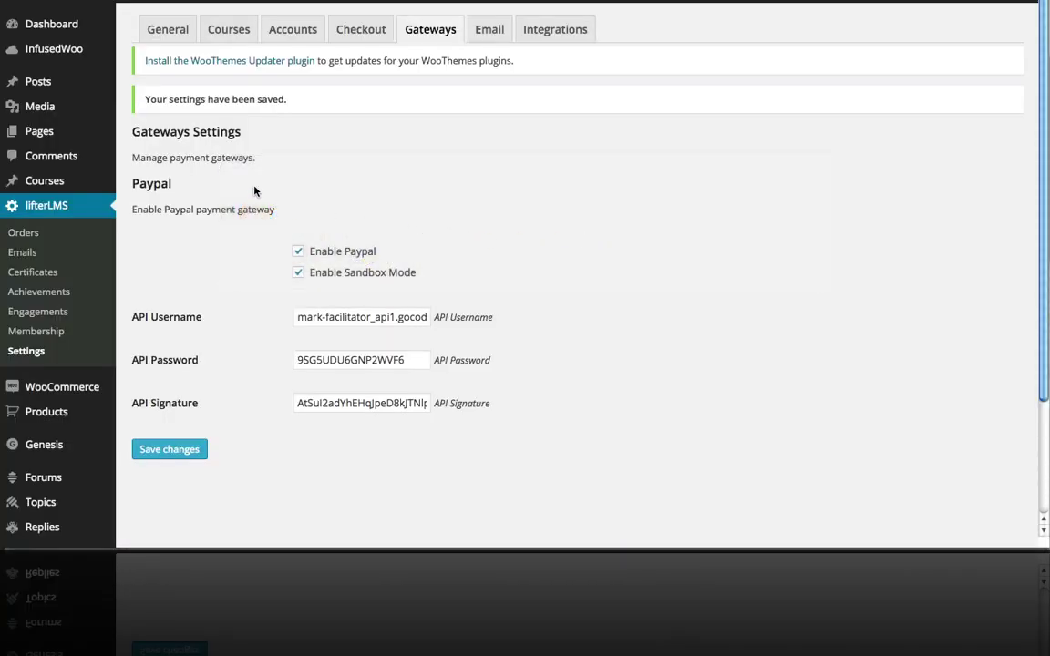
Reopen the course for editing and delete its $100 regular price.
{"action": "left_click", "coordinate": [52, 180]}
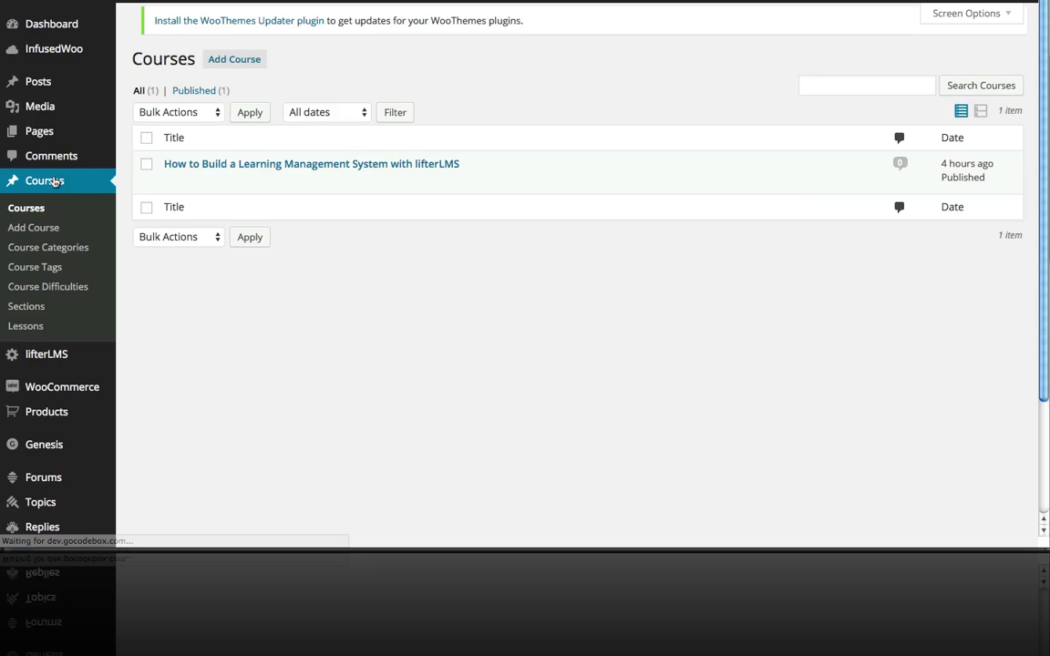
{"action": "left_click", "coordinate": [227, 175]}
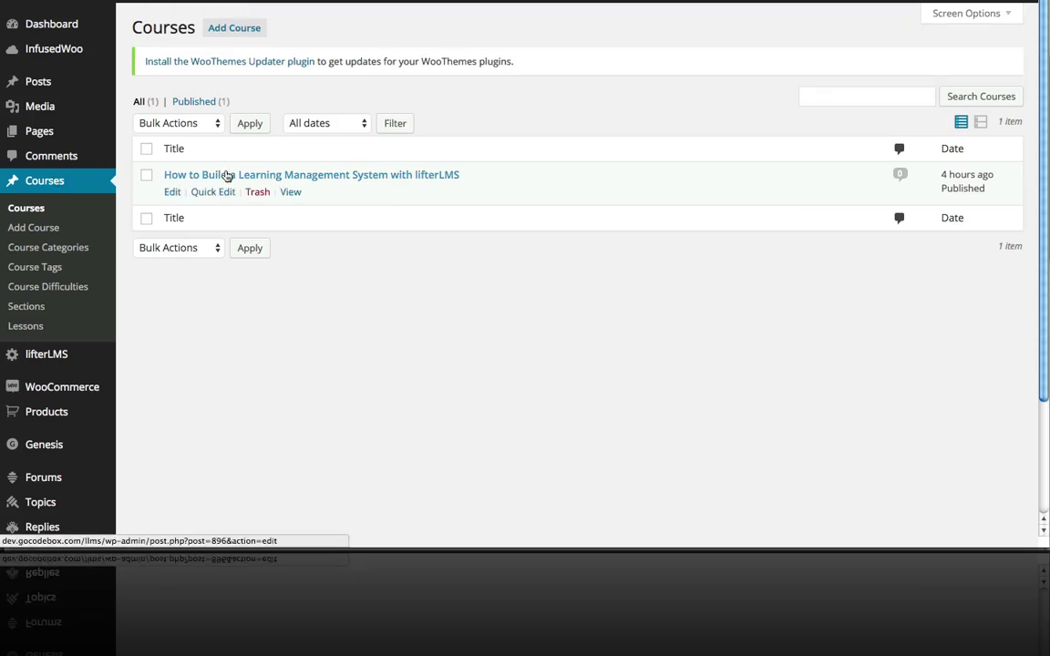
{"action": "scroll", "coordinate": [227, 175], "scroll_direction": "down", "scroll_amount": 5}
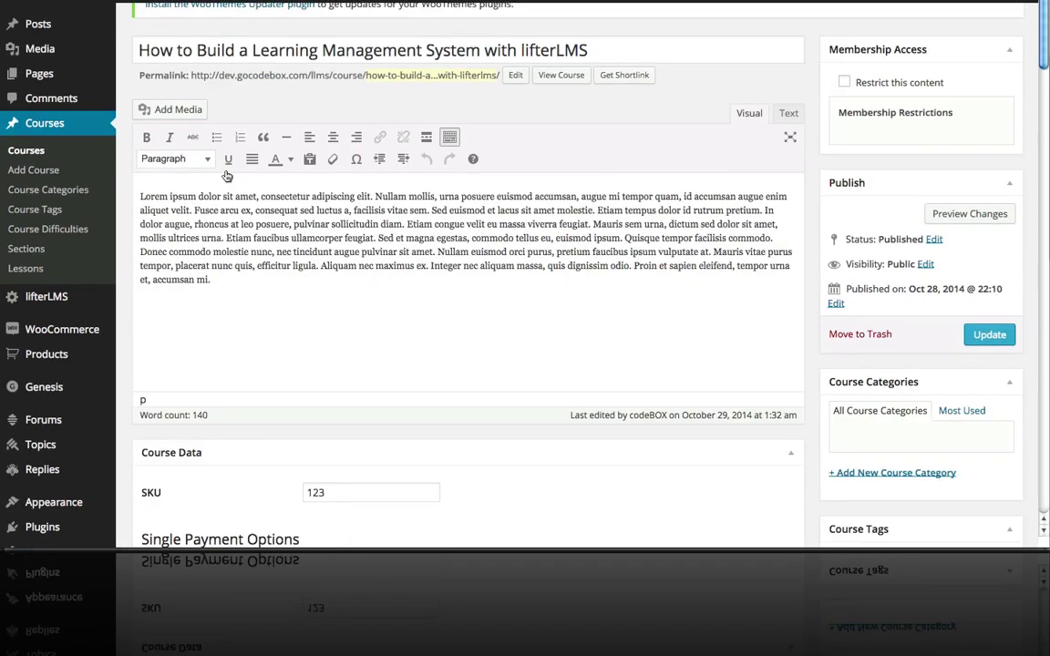
{"action": "scroll", "coordinate": [227, 175], "scroll_direction": "down", "scroll_amount": 1}
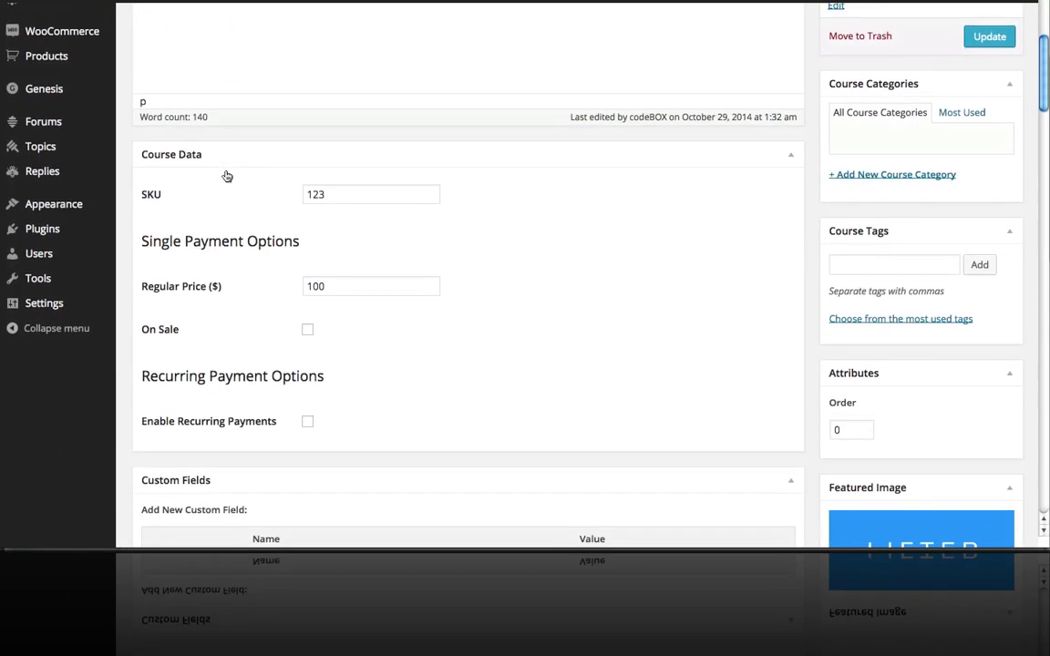
{"action": "left_click_drag", "start_coordinate": [337, 267], "coordinate": [307, 266]}
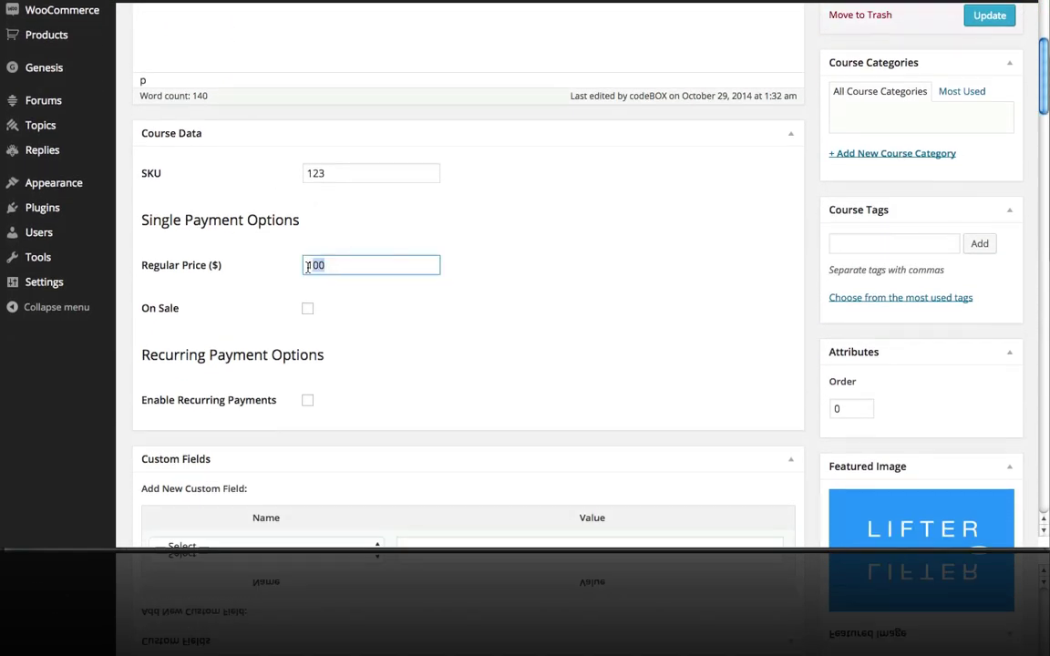
{"action": "key", "text": "BackSpace"}
Enable recurring payments: $20 subscription, $20 initial payment, 6 billing cycles, frequency 1.
{"action": "left_click", "coordinate": [307, 401]}
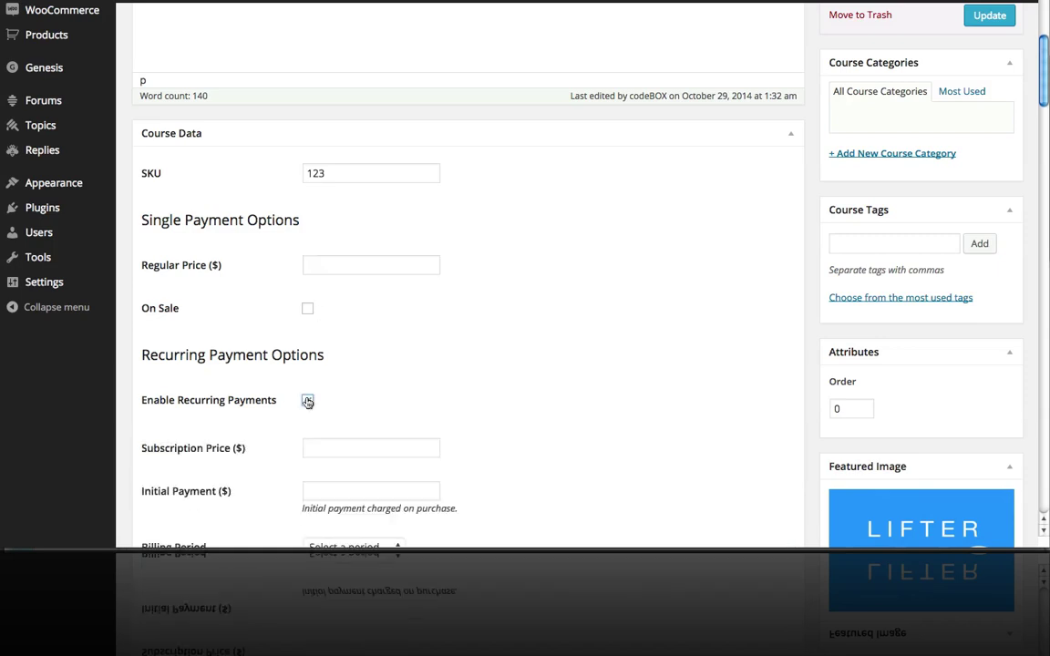
{"action": "scroll", "coordinate": [521, 237], "scroll_direction": "down", "scroll_amount": 3}
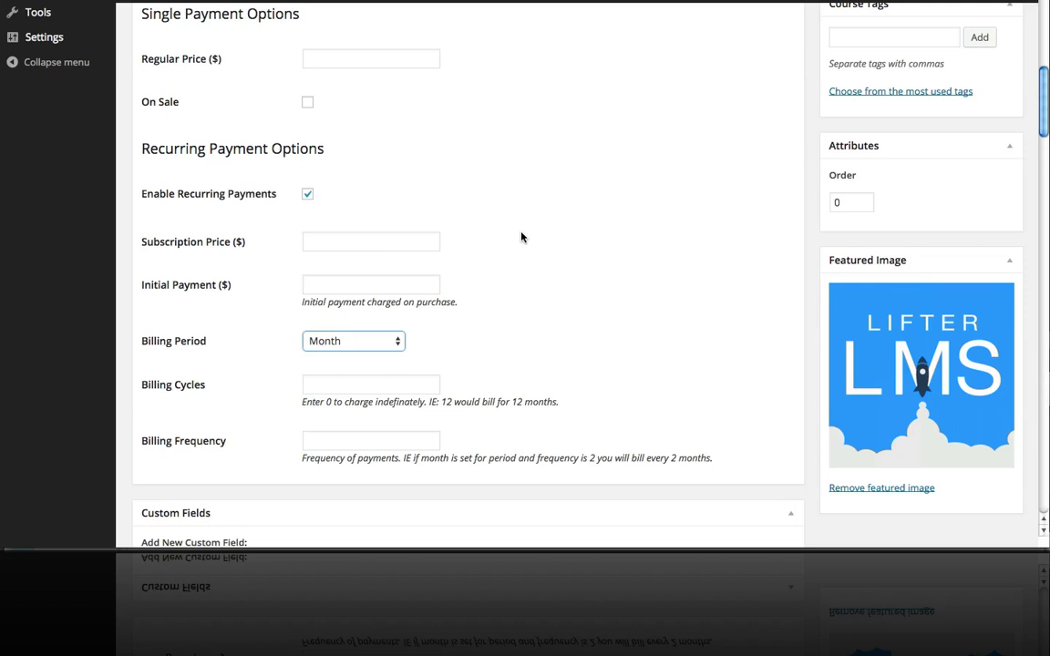
{"action": "left_click", "coordinate": [364, 247]}
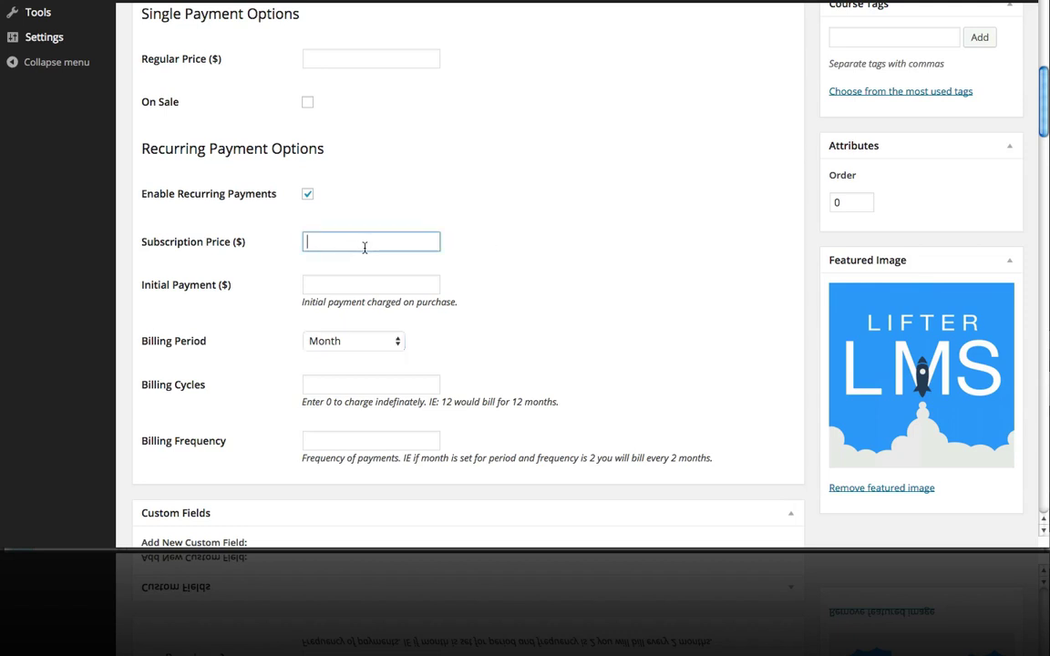
{"action": "type", "text": "20"}
{"action": "left_click", "coordinate": [325, 282]}
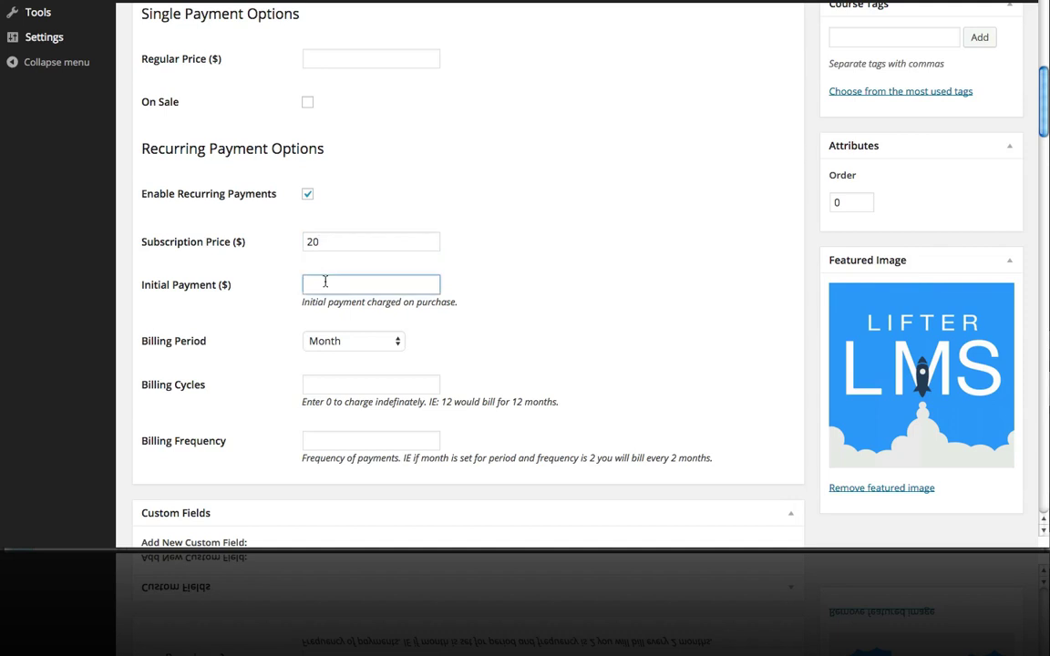
{"action": "type", "text": "20"}
{"action": "left_click", "coordinate": [328, 385]}
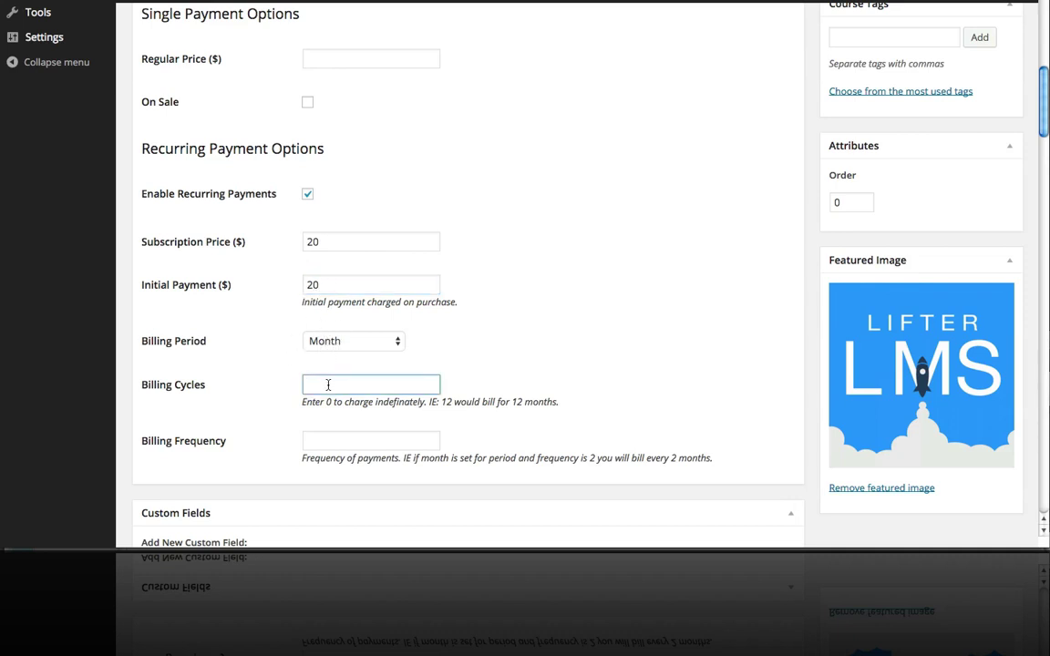
{"action": "type", "text": "6"}
{"action": "left_click", "coordinate": [324, 437]}
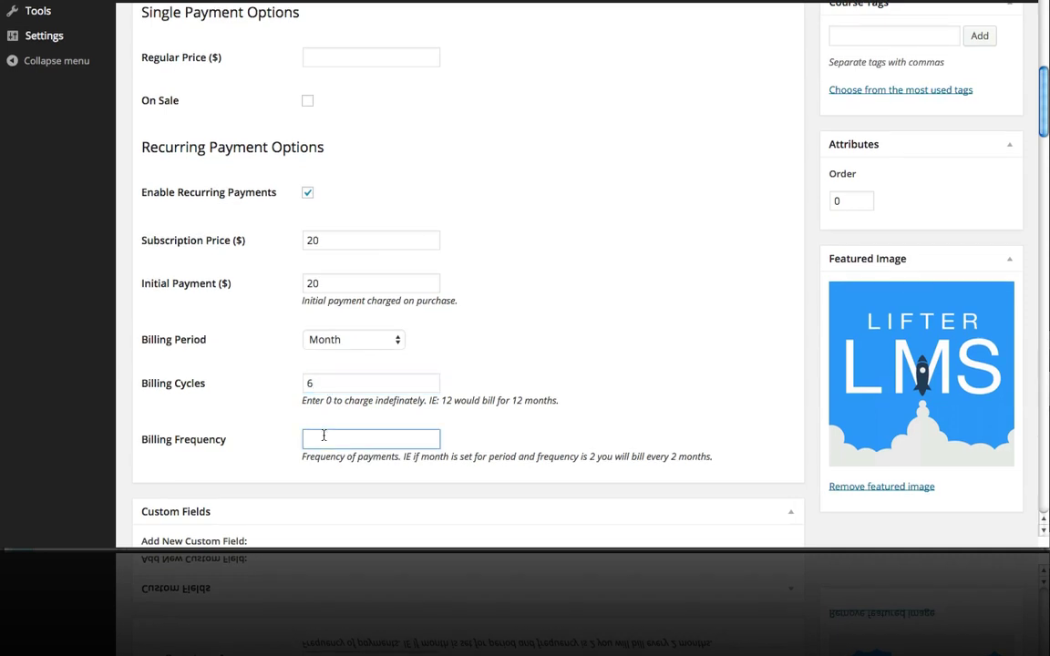
{"action": "type", "text": "1"}
{"action": "scroll", "coordinate": [539, 336], "scroll_direction": "down", "scroll_amount": 2}
{"action": "scroll", "coordinate": [538, 338], "scroll_direction": "up", "scroll_amount": 3}
{"action": "scroll", "coordinate": [538, 337], "scroll_direction": "up", "scroll_amount": 6}
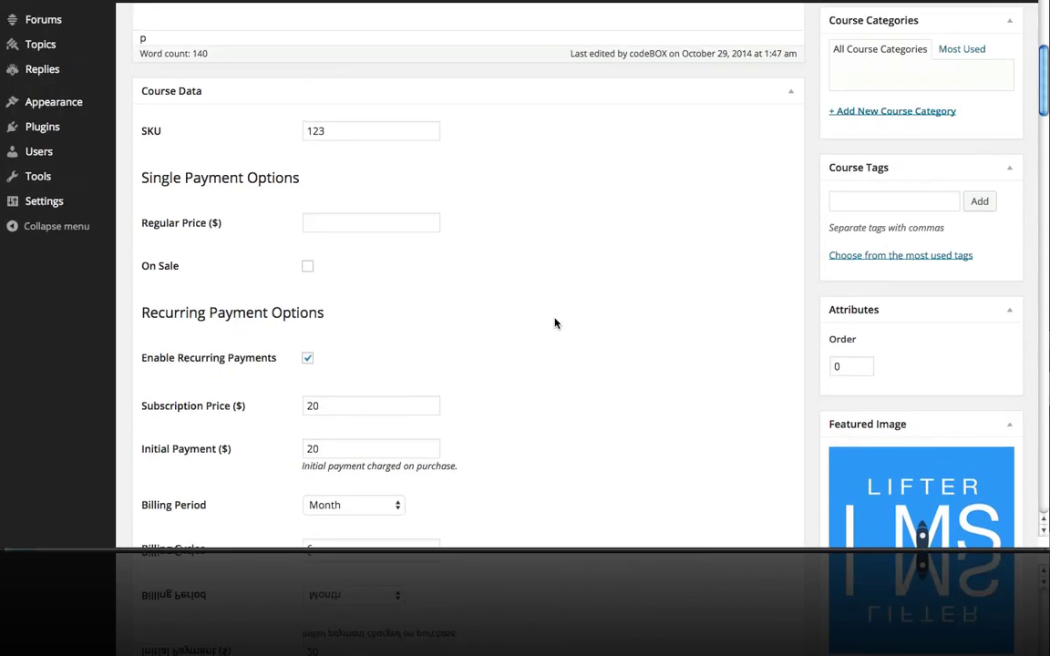
Save the recurring pricing, open the $20/month course page and choose Take This Course.
{"action": "left_click", "coordinate": [990, 140]}
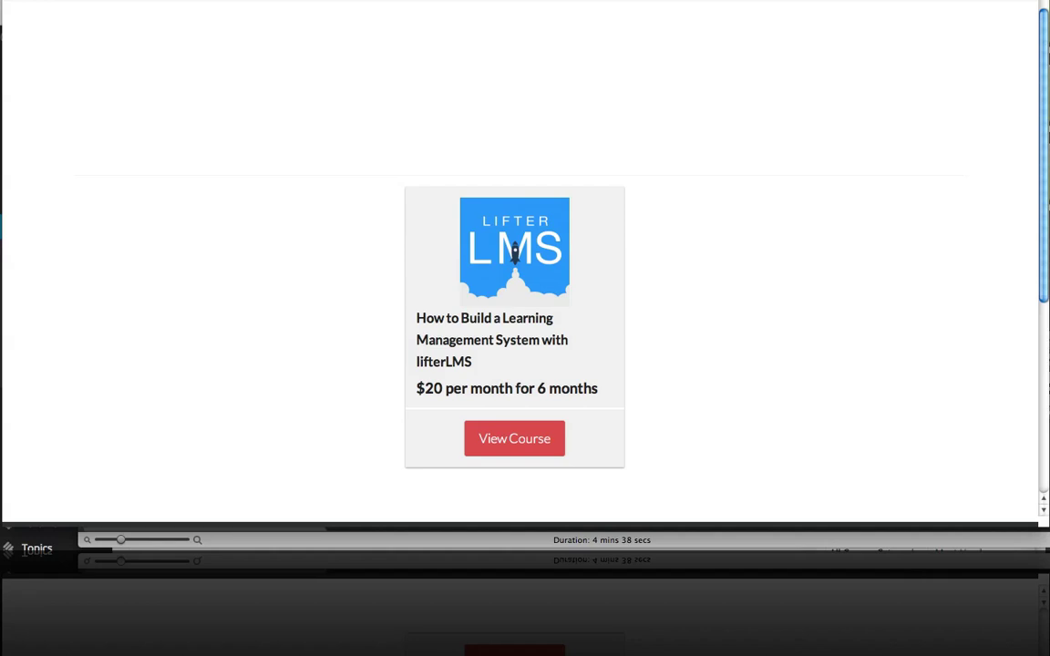
{"action": "scroll", "coordinate": [846, 187], "scroll_direction": "down", "scroll_amount": 1}
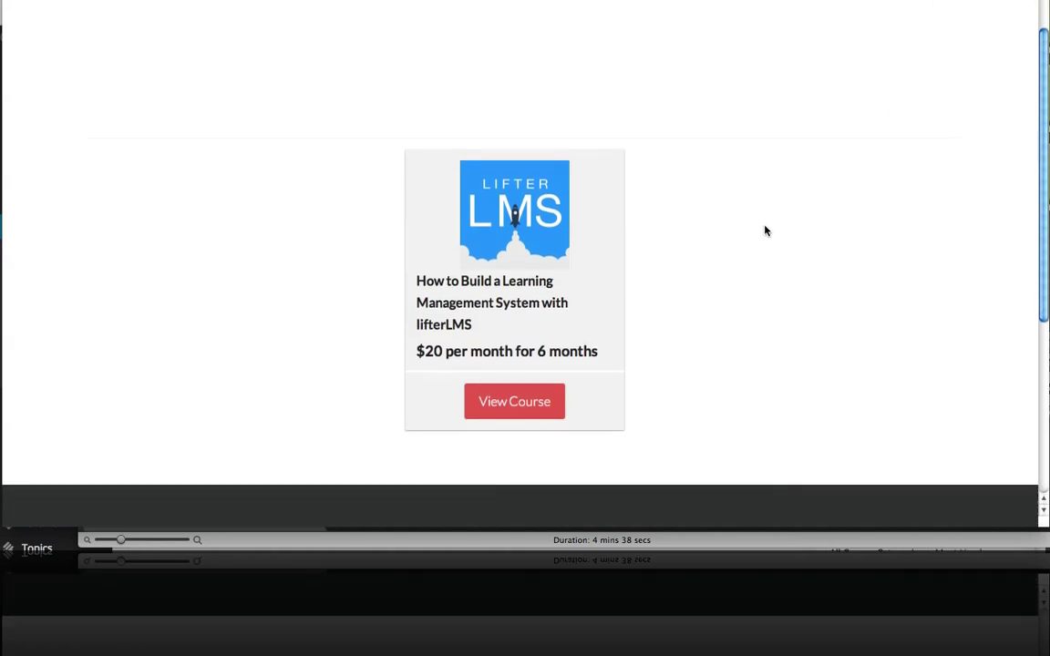
{"action": "left_click", "coordinate": [515, 402]}
{"action": "scroll", "coordinate": [536, 298], "scroll_direction": "down", "scroll_amount": 5}
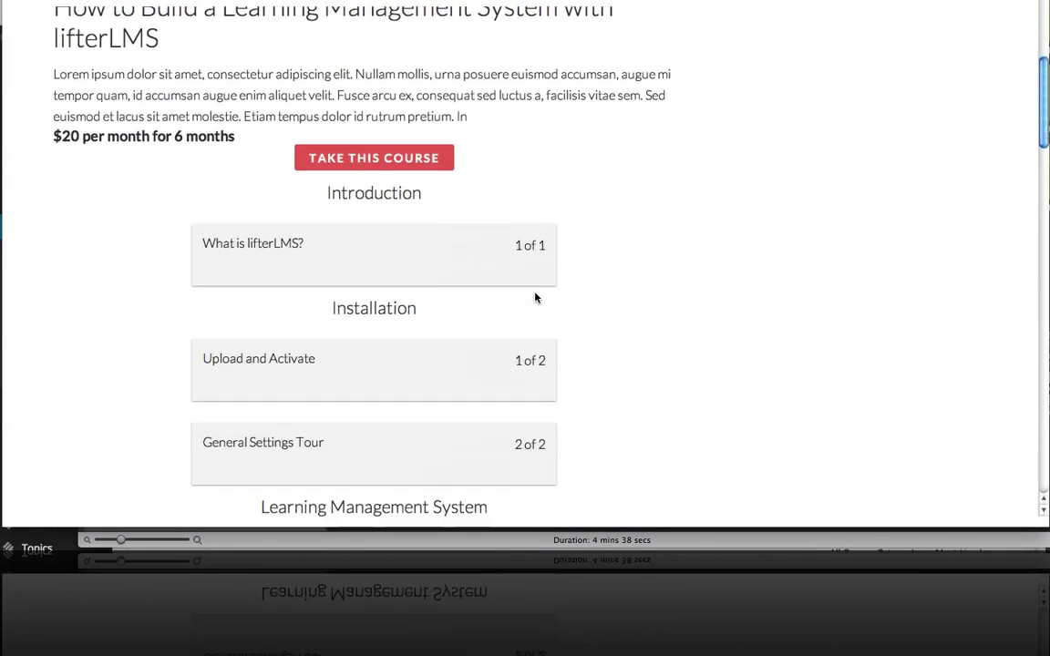
{"action": "left_click", "coordinate": [403, 159]}
{"action": "scroll", "coordinate": [402, 164], "scroll_direction": "down", "scroll_amount": 5}
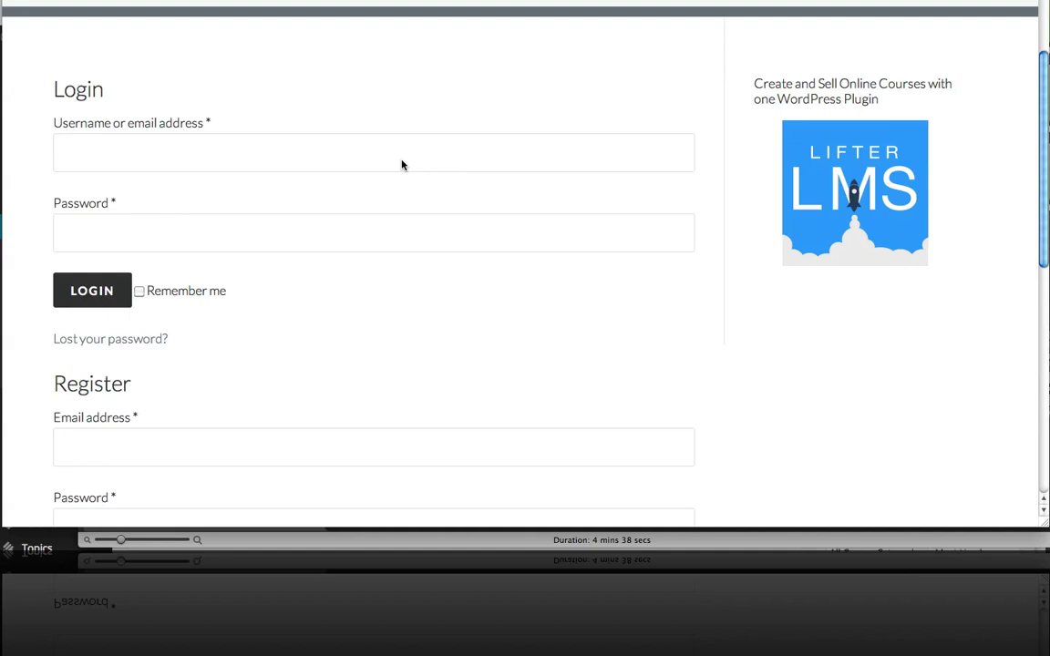
Register a new student account by entering an email address and password in the Register form.
{"action": "scroll", "coordinate": [234, 181], "scroll_direction": "down", "scroll_amount": 3}
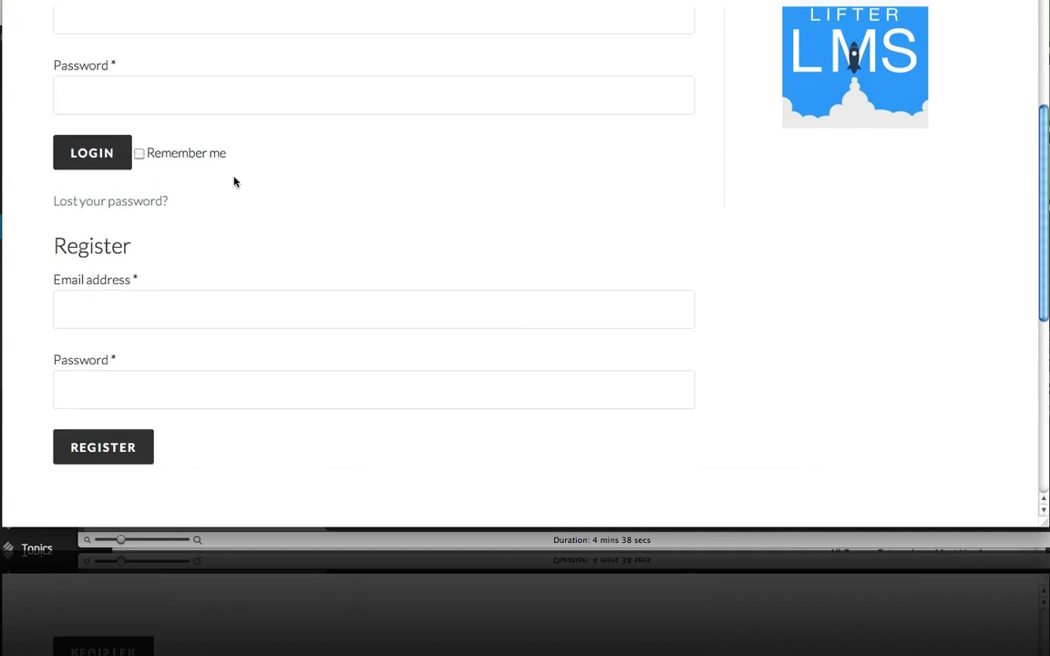
{"action": "left_click", "coordinate": [142, 293]}
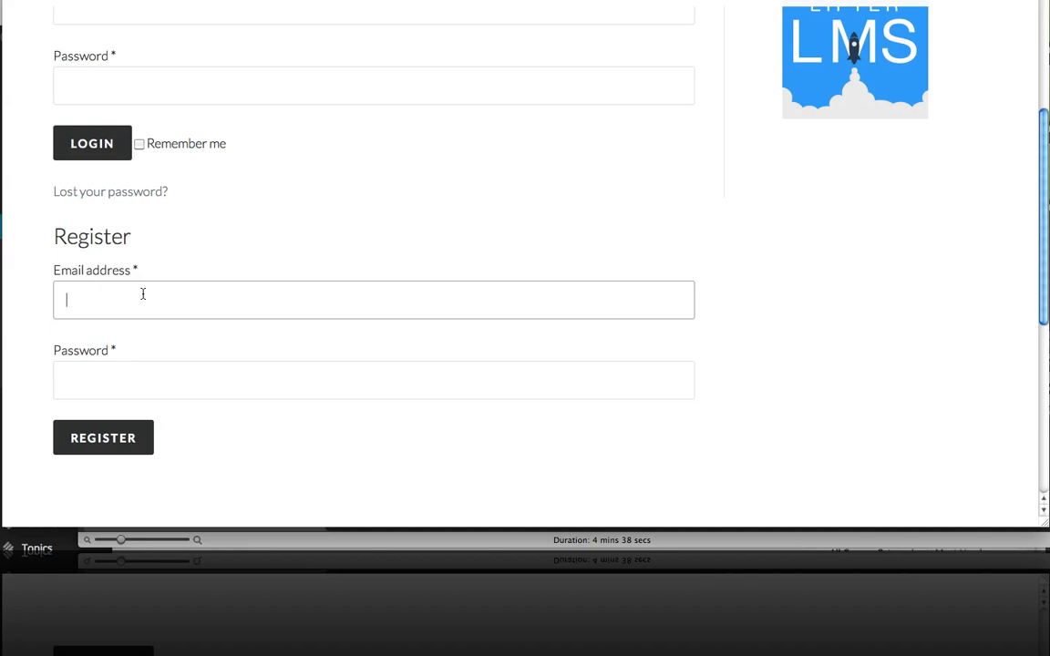
{"action": "left_click", "coordinate": [119, 365]}
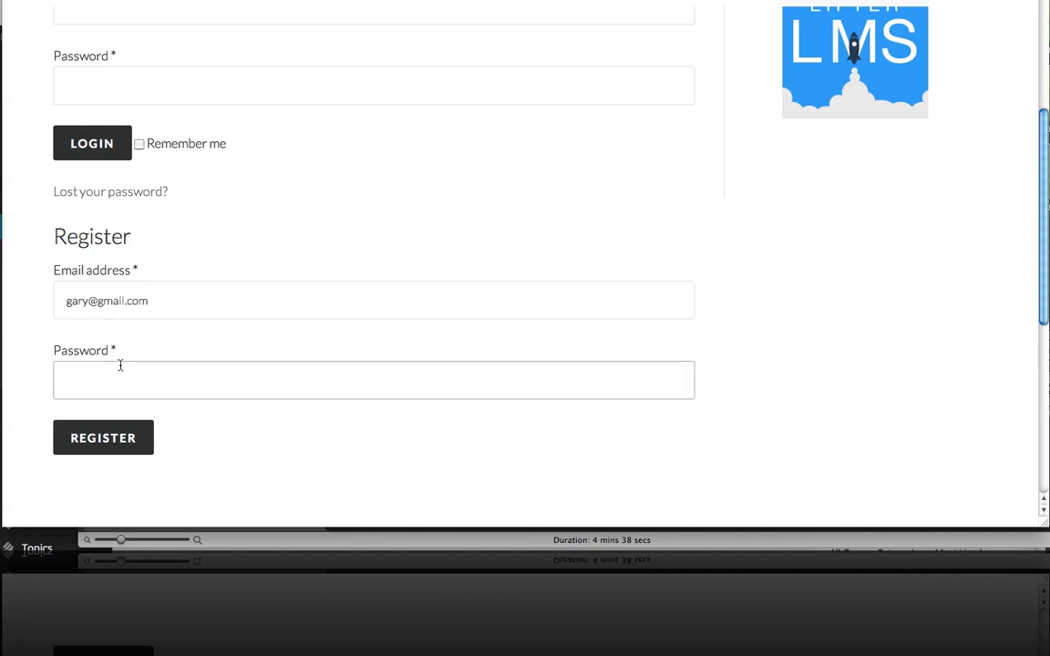
{"action": "type", "text": "••••••"}
{"action": "left_click", "coordinate": [132, 428]}
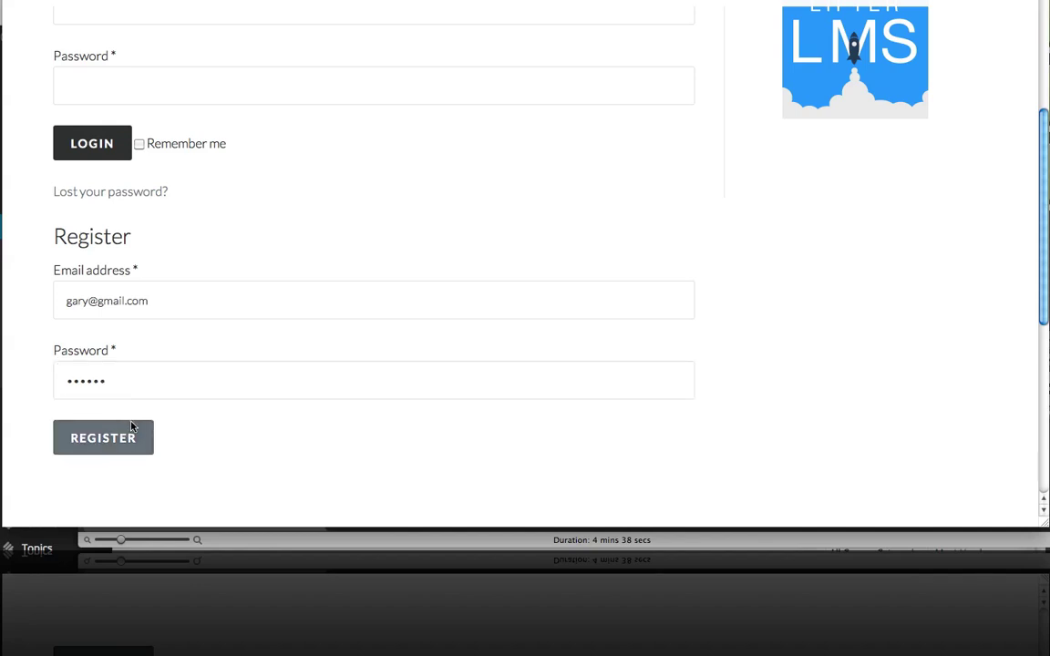
Scroll down the Purchase page to the $20-per-month plan and PayPal payment option.
{"action": "scroll", "coordinate": [360, 282], "scroll_direction": "down", "scroll_amount": 1}
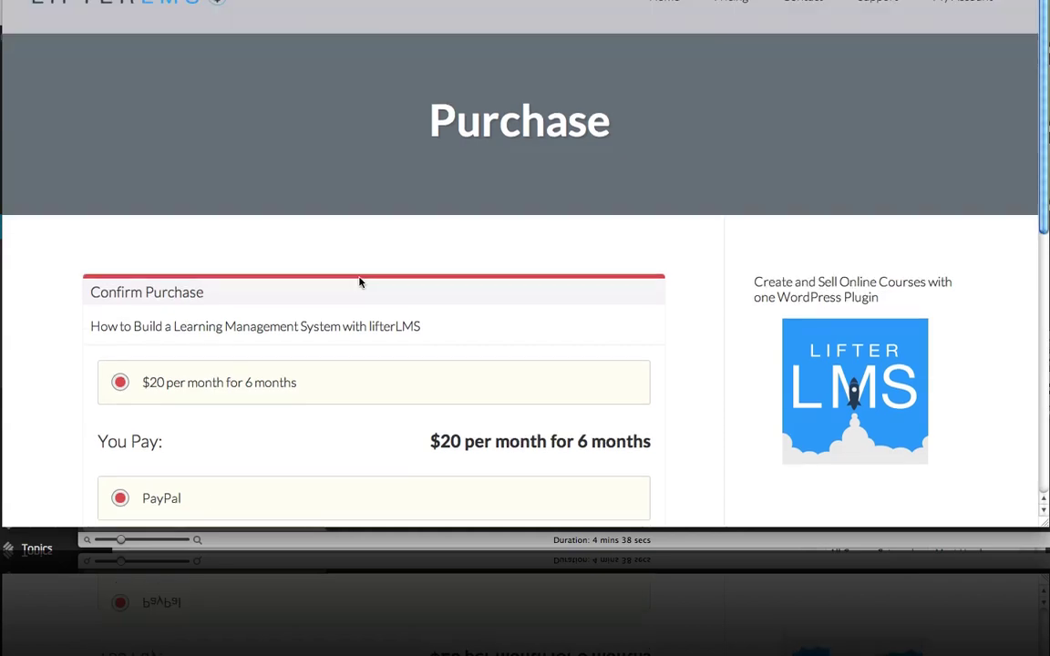
{"action": "scroll", "coordinate": [360, 283], "scroll_direction": "down", "scroll_amount": 2}
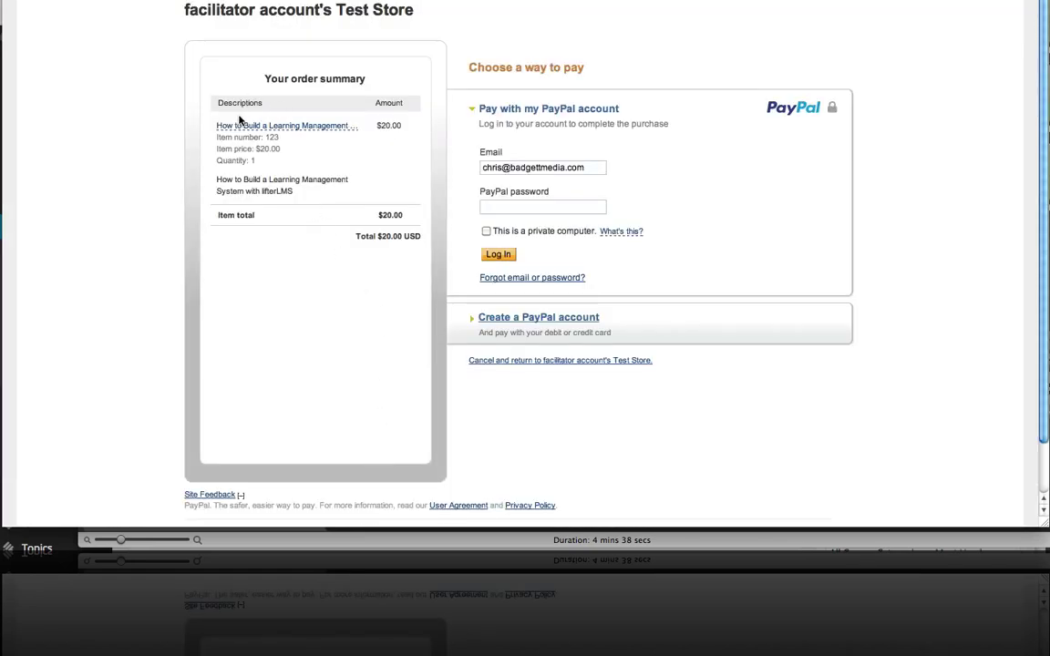
Log in to PayPal Sandbox with the test buyer's email and password, then approve the $20 automatic payments.
{"action": "triple_click", "coordinate": [592, 168]}
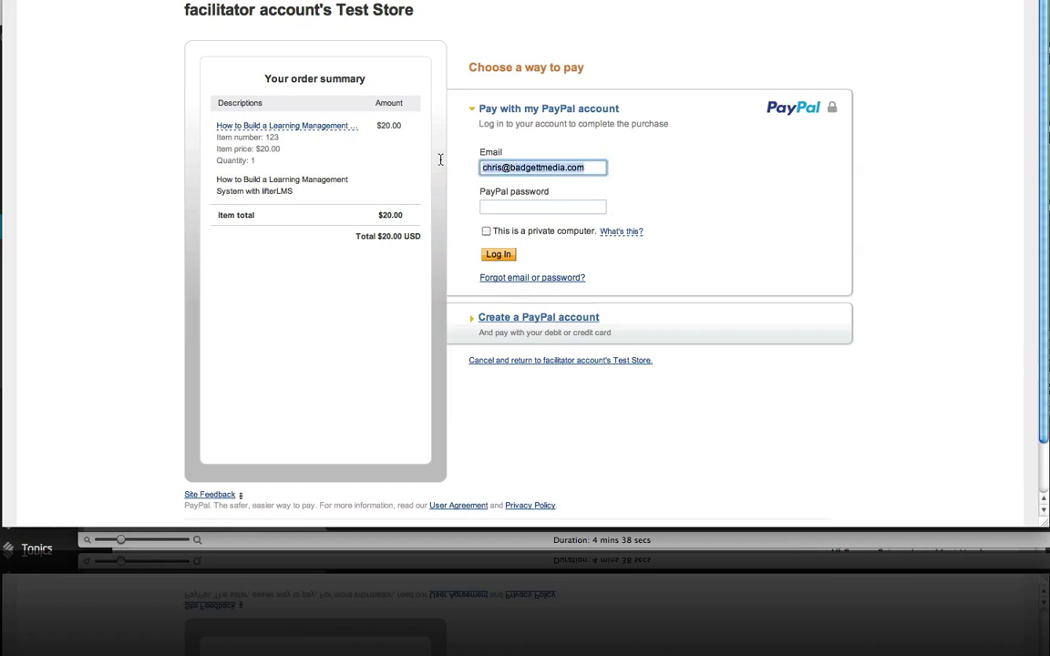
{"action": "key", "text": "BackSpace"}
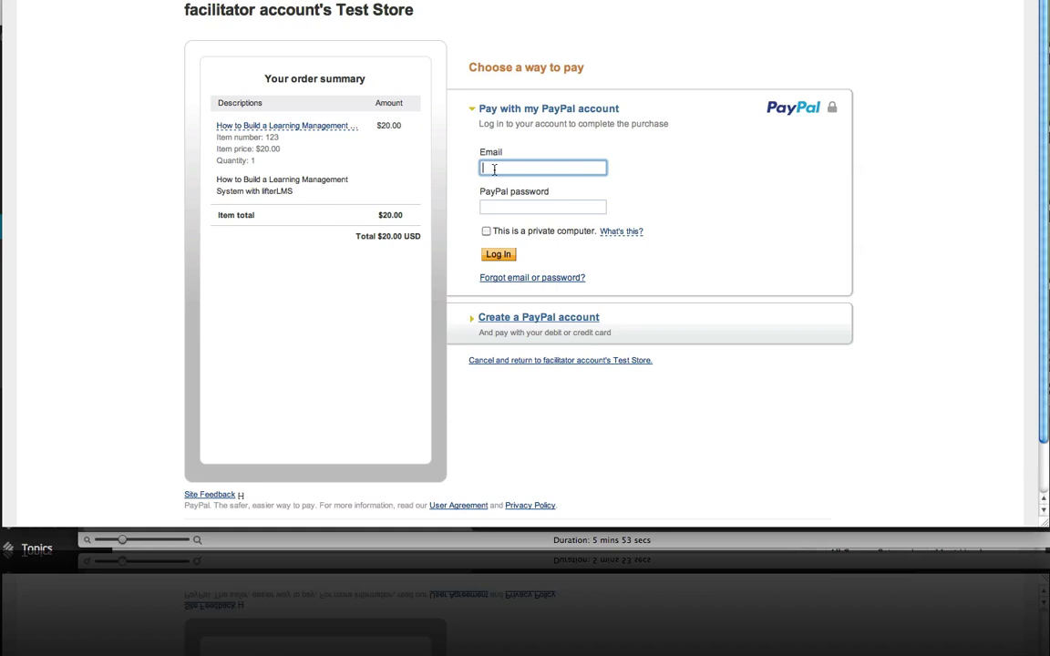
{"action": "key", "text": "super+v"}
{"action": "left_click", "coordinate": [545, 207]}
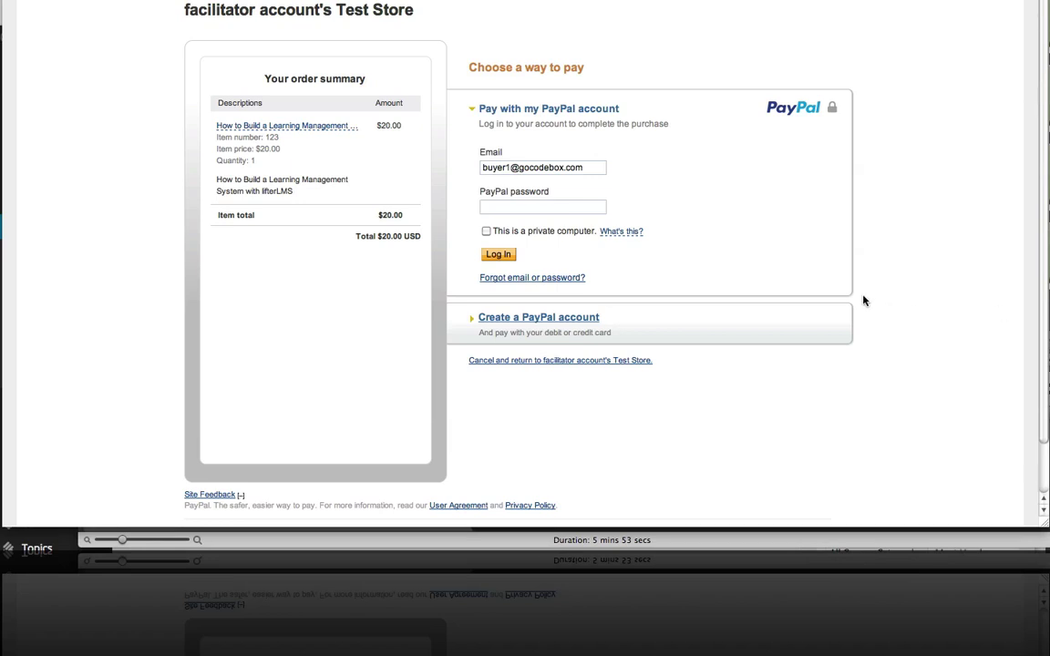
{"action": "left_click", "coordinate": [527, 208]}
{"action": "key", "text": "super+v"}
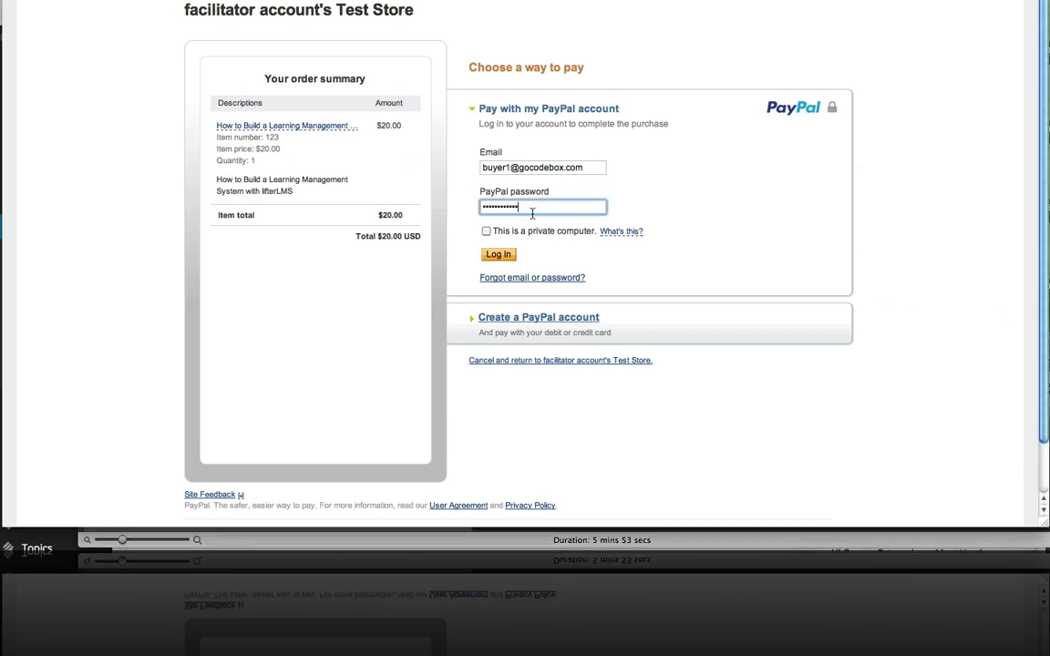
{"action": "left_click", "coordinate": [499, 254]}
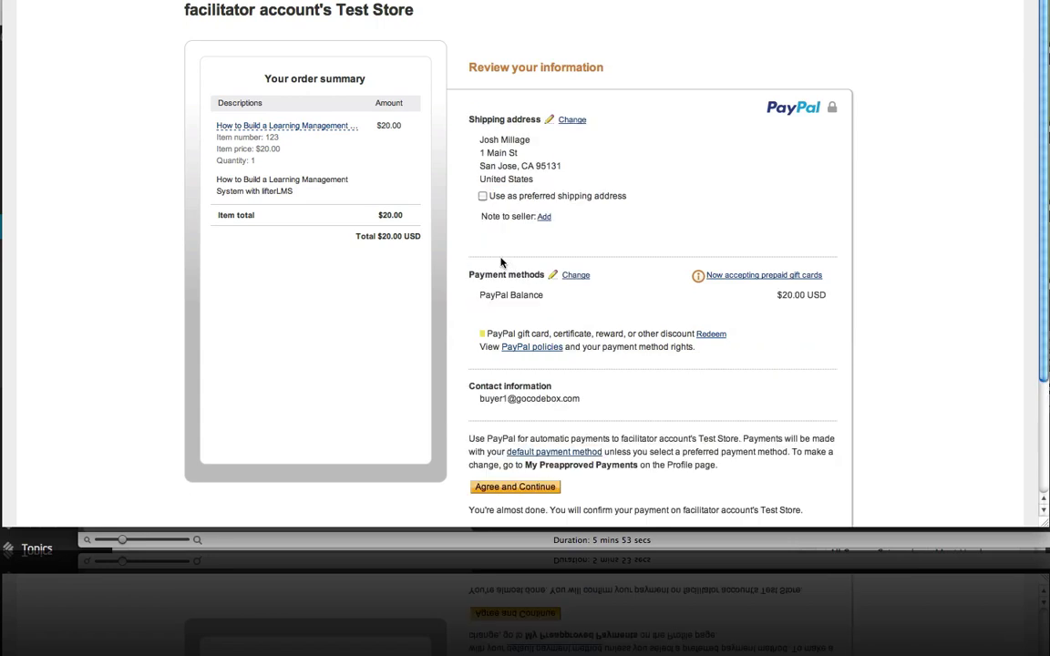
{"action": "scroll", "coordinate": [522, 259], "scroll_direction": "down", "scroll_amount": 1}
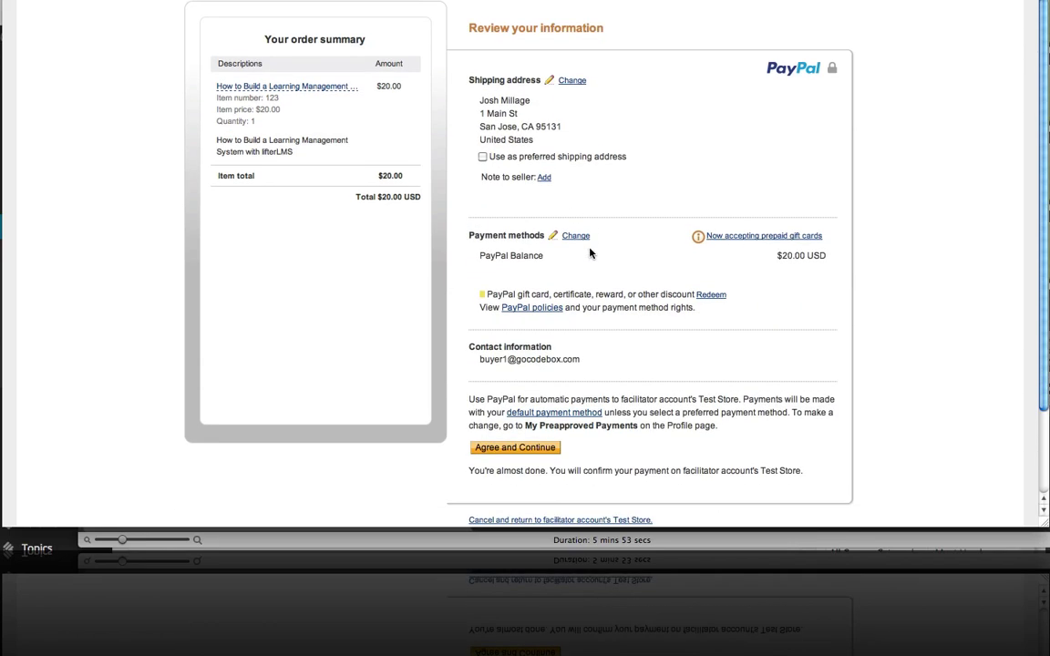
{"action": "left_click", "coordinate": [520, 450]}
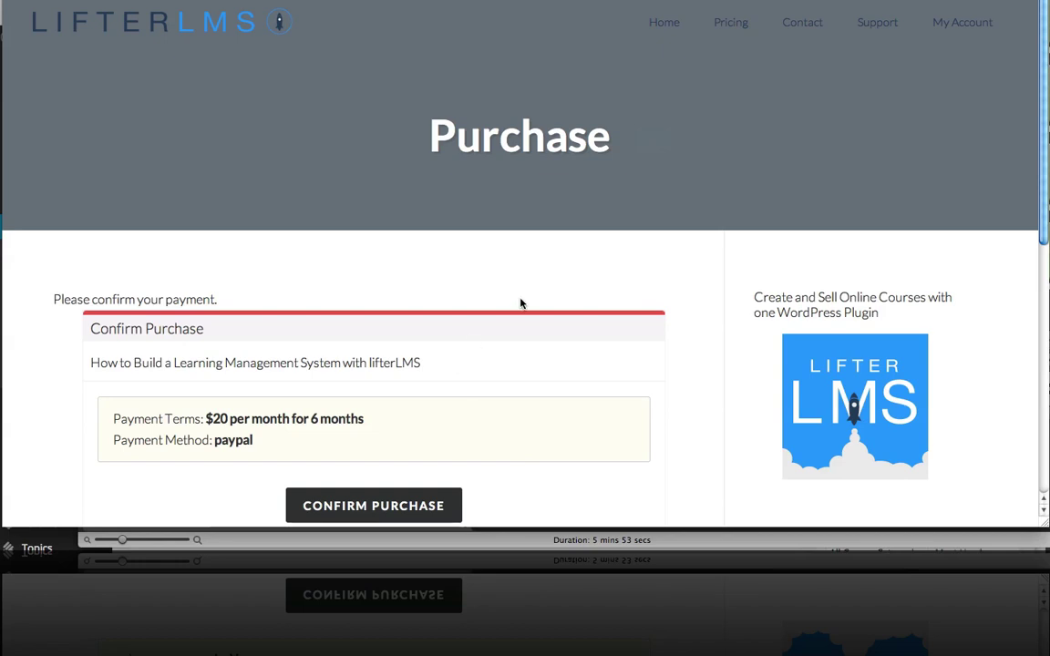
Confirm the $20-per-month for 6 months PayPal purchase, enrolling the student at 0% progress.
{"action": "scroll", "coordinate": [519, 299], "scroll_direction": "down", "scroll_amount": 1}
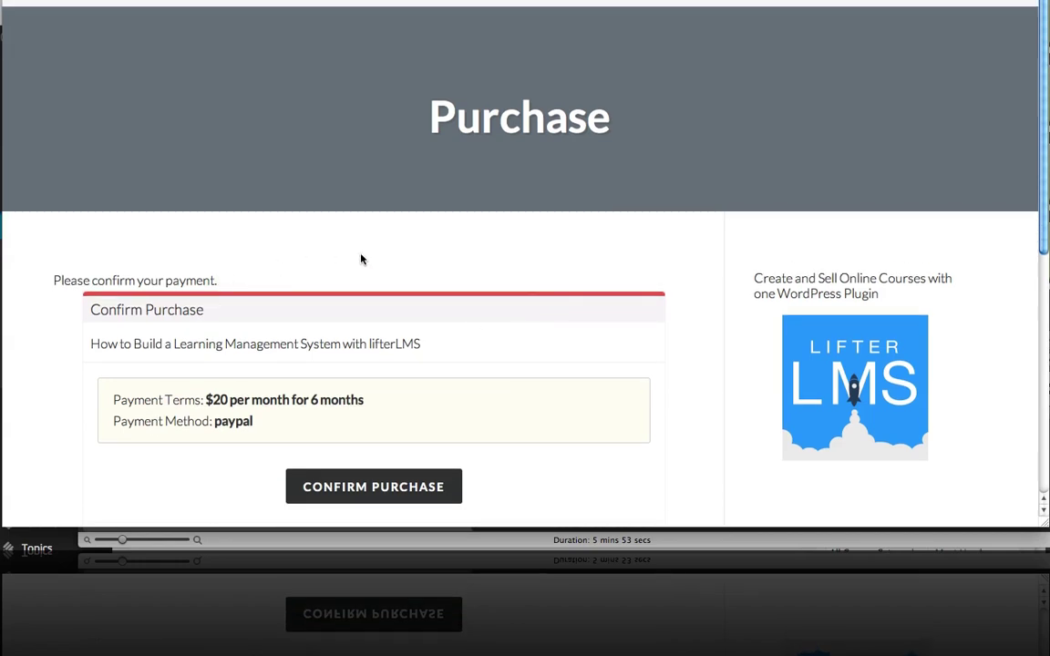
{"action": "scroll", "coordinate": [359, 257], "scroll_direction": "down", "scroll_amount": 1}
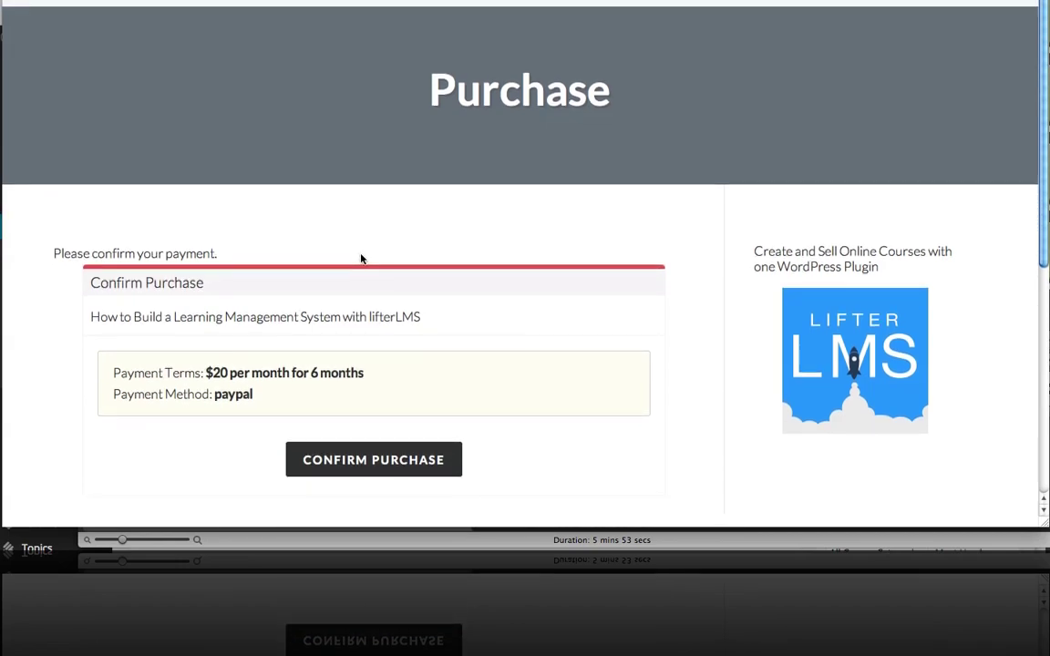
{"action": "scroll", "coordinate": [361, 259], "scroll_direction": "down", "scroll_amount": 1}
{"action": "scroll", "coordinate": [360, 260], "scroll_direction": "down", "scroll_amount": 1}
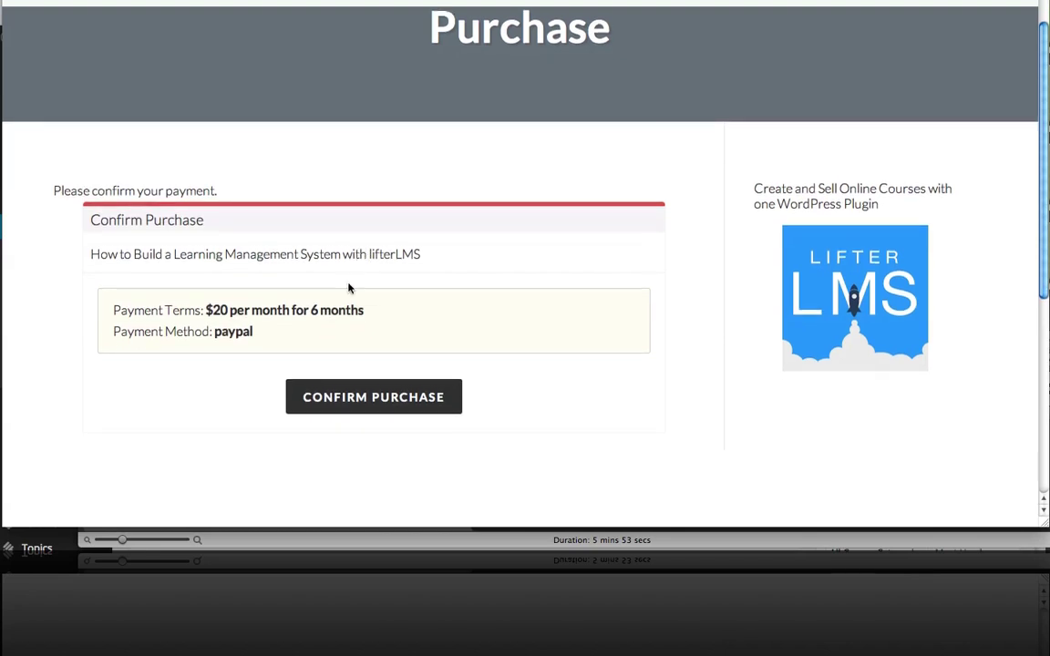
{"action": "left_click", "coordinate": [381, 397]}
{"action": "scroll", "coordinate": [398, 375], "scroll_direction": "down", "scroll_amount": 3}
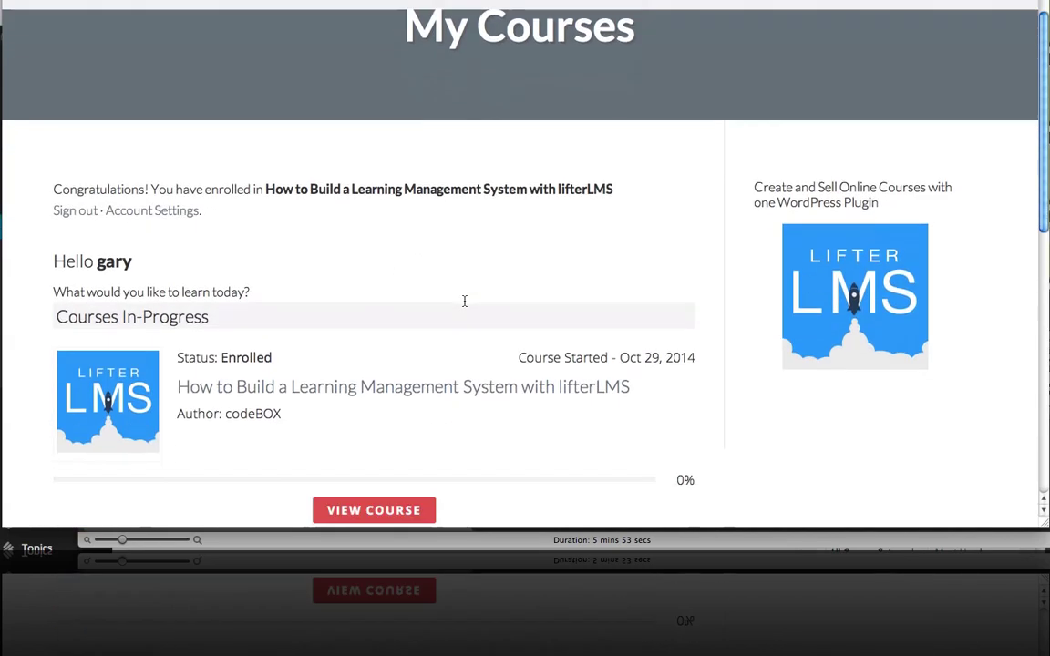
{"action": "scroll", "coordinate": [464, 301], "scroll_direction": "down", "scroll_amount": 3}
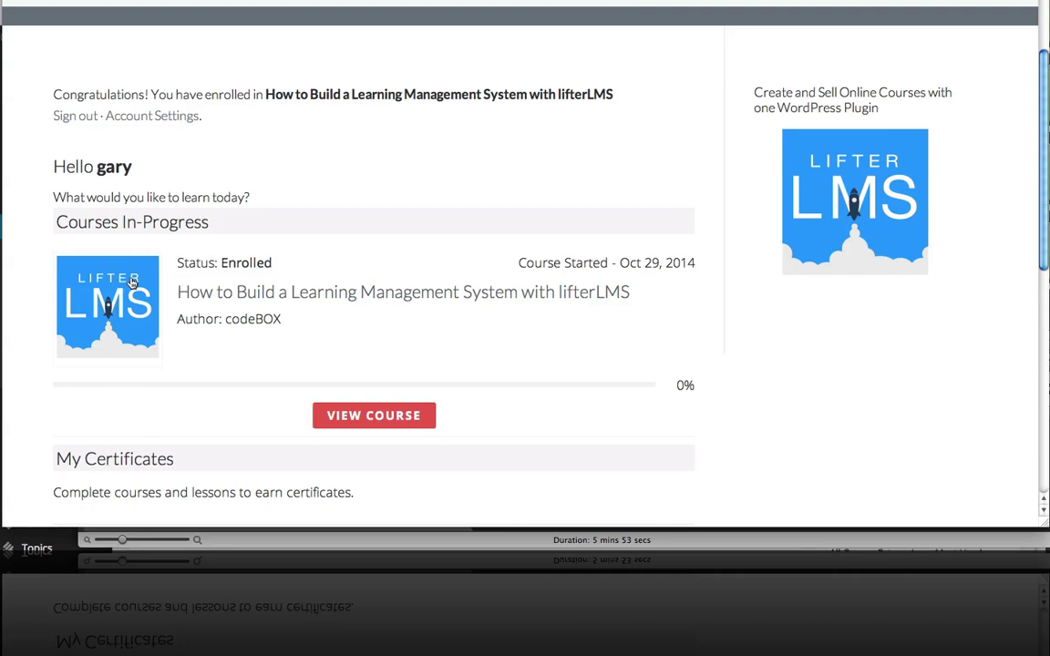